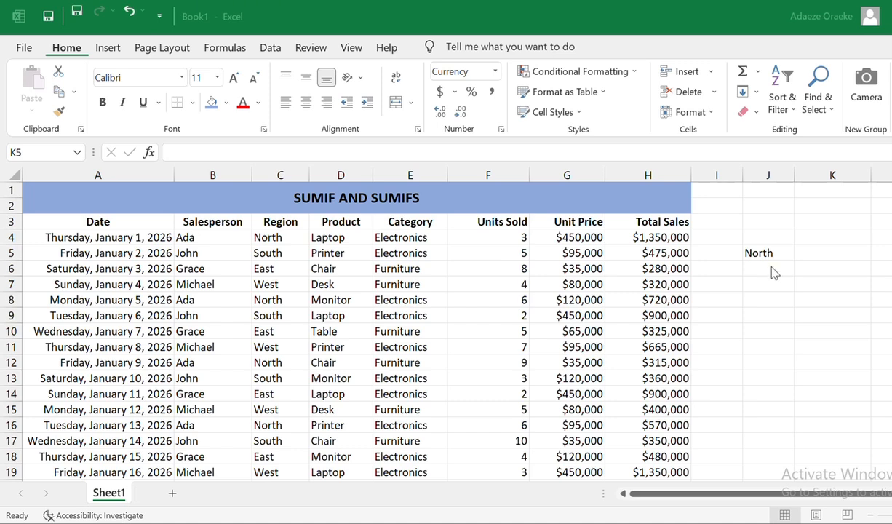
# - Start a SUMIF formula in K5 with the Region cells C4:C23 as its range
pyautogui.click(757, 257)
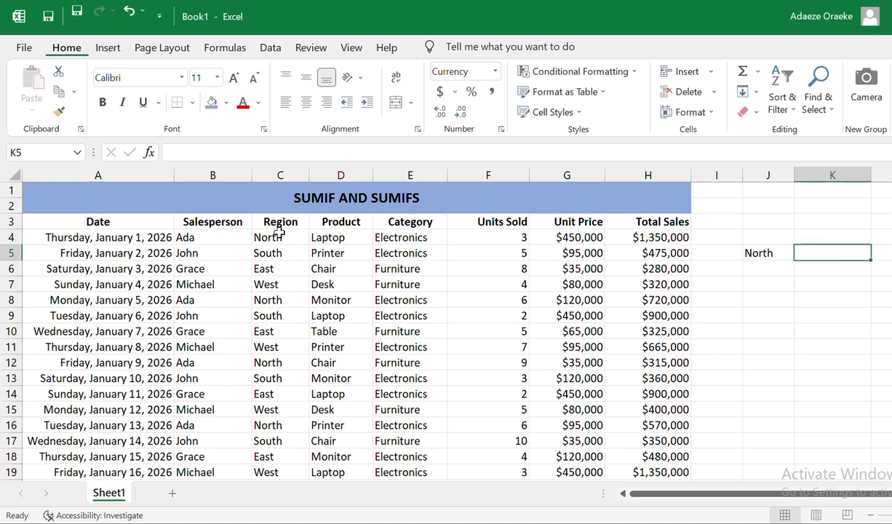
pyautogui.doubleClick(810, 254)
pyautogui.write('=')
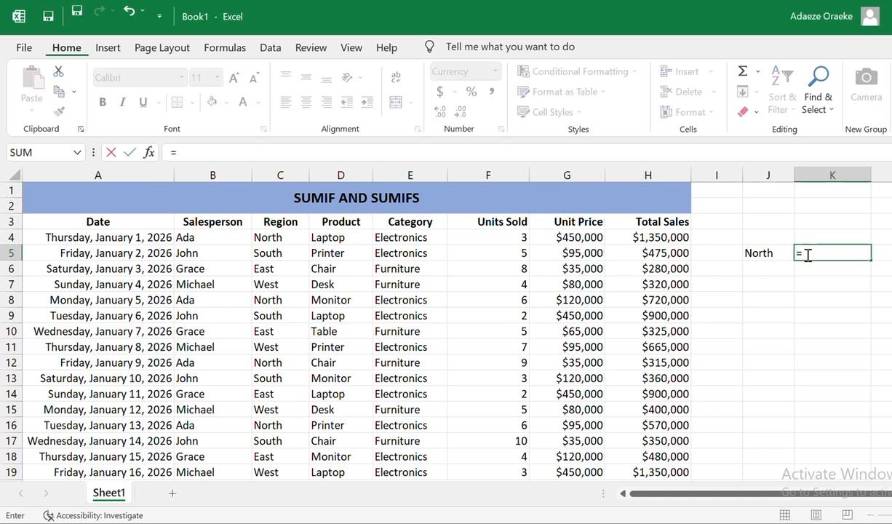
pyautogui.write('s')
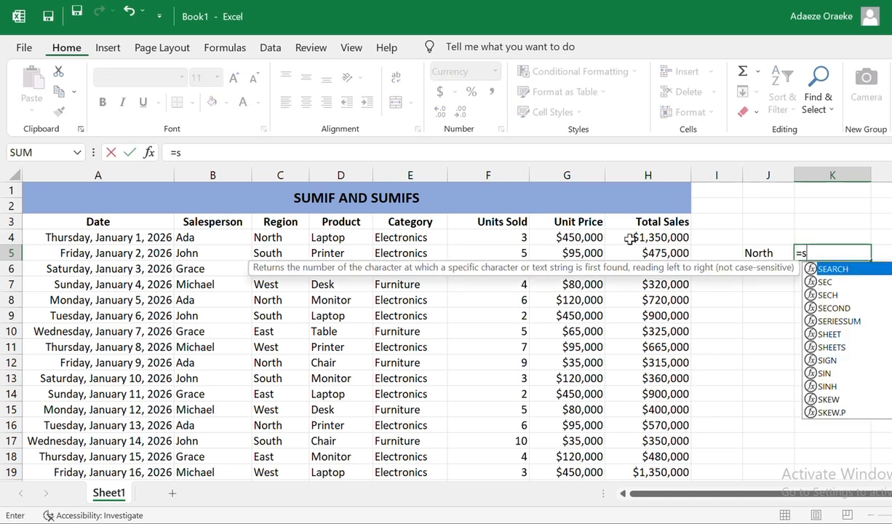
pyautogui.write('umif')
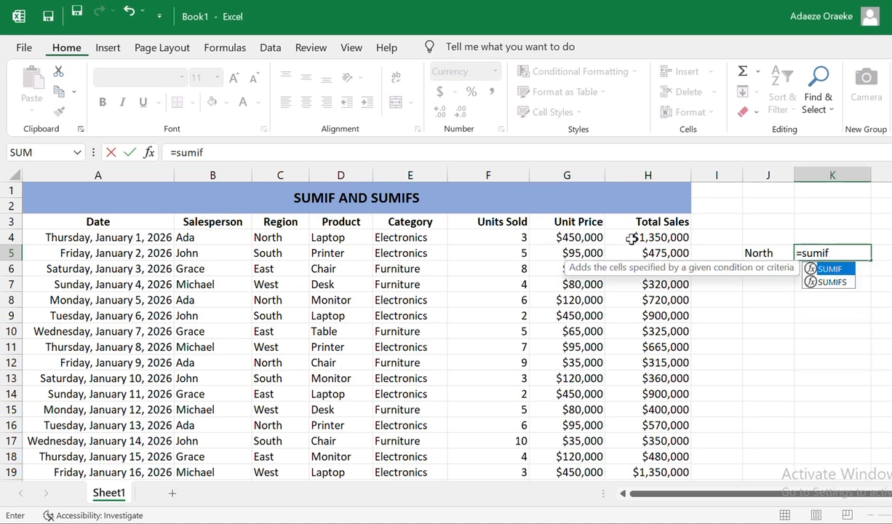
pyautogui.press('Down')
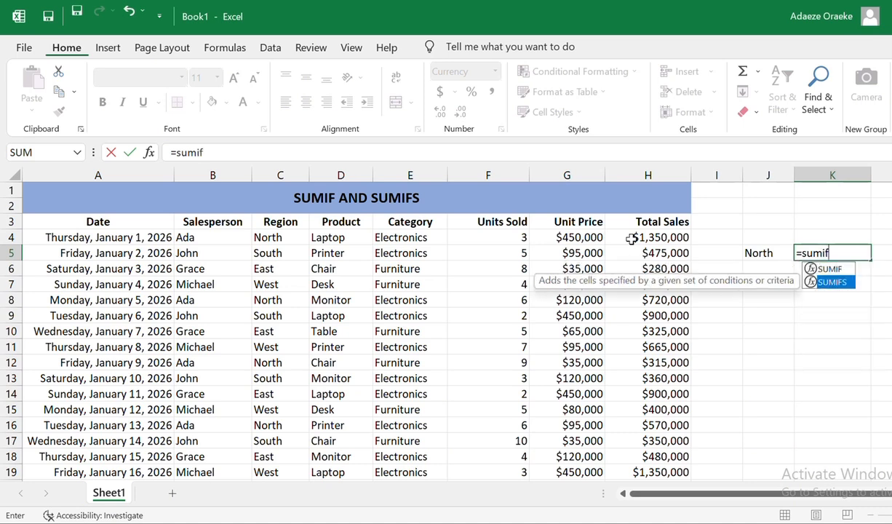
pyautogui.press('Up')
pyautogui.press('Tab')
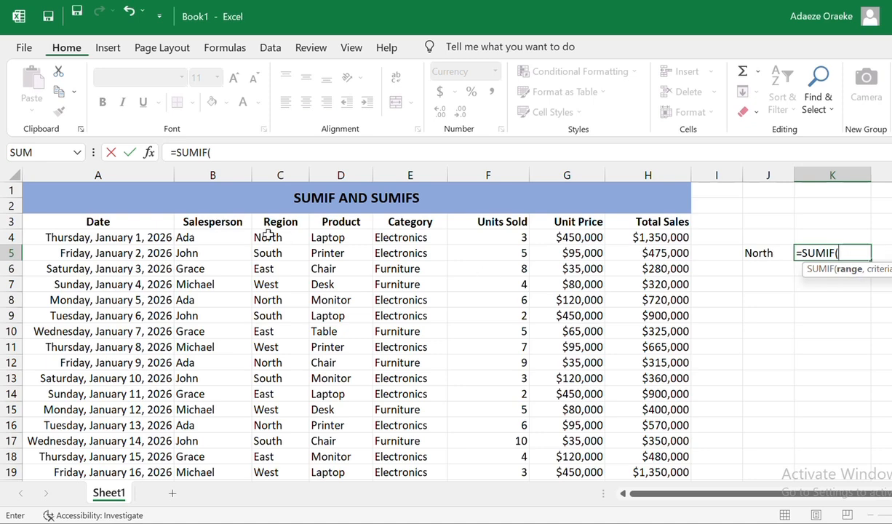
pyautogui.moveTo(266, 237); pyautogui.dragTo(320, 481)
pyautogui.moveTo(277, 510); pyautogui.dragTo(285, 384)
pyautogui.write(',')
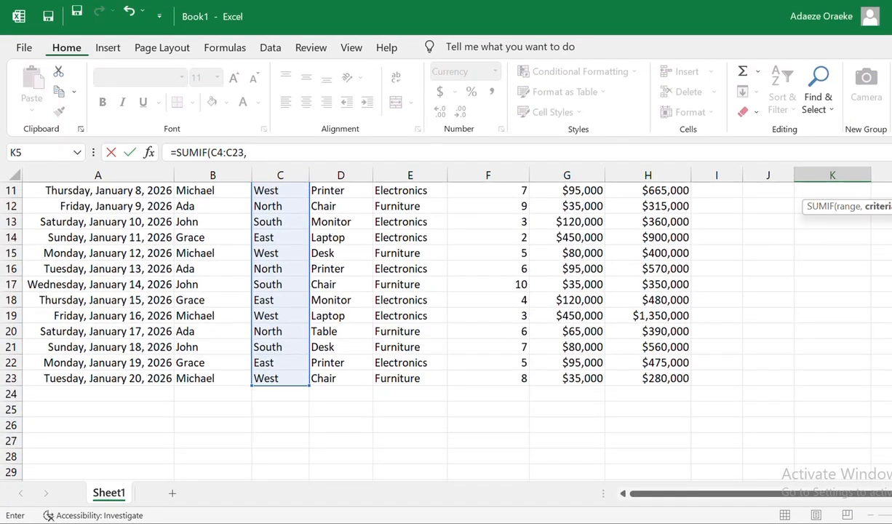
# - Complete the K5 SUMIF formula with J5 as the criterion and Total Sales cells H4:H23 as the sum range
pyautogui.scroll(3, 808, 269)
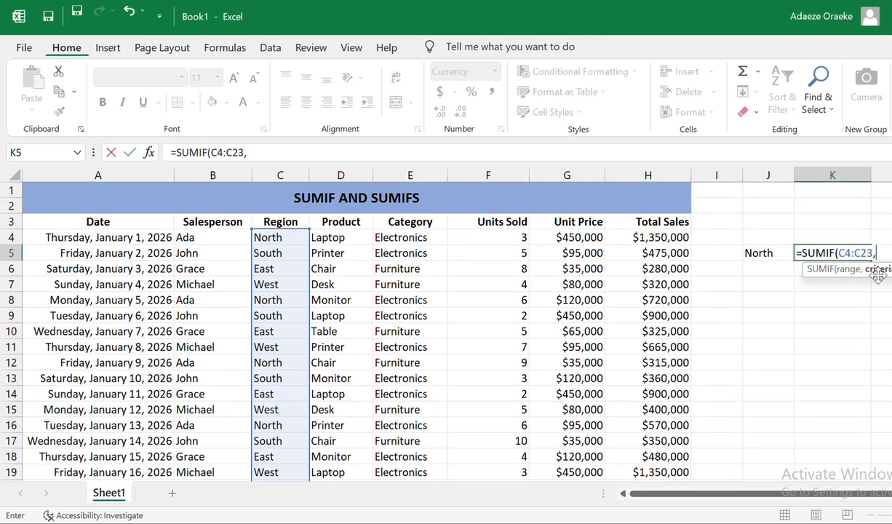
pyautogui.click(780, 253)
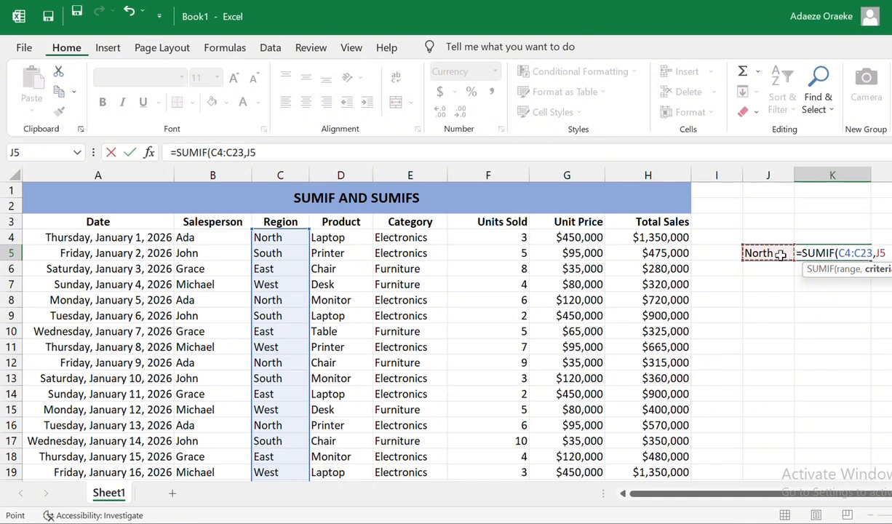
pyautogui.write(',')
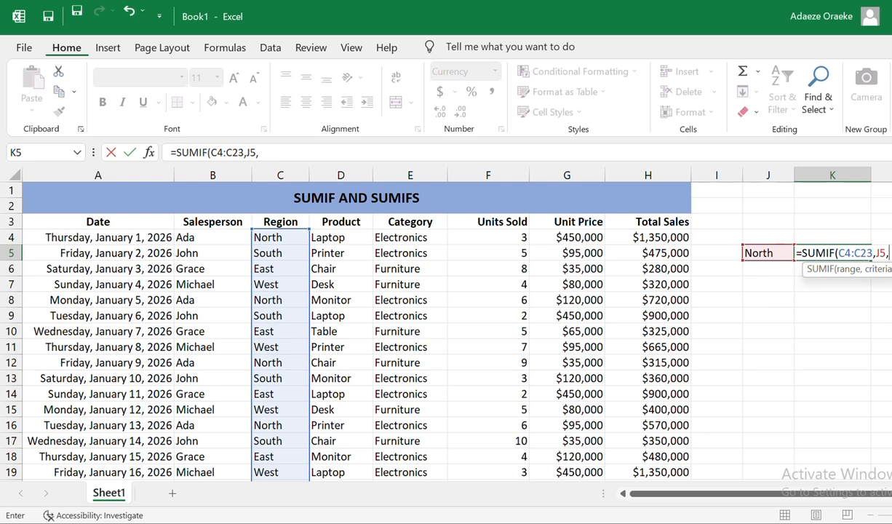
pyautogui.moveTo(654, 237); pyautogui.dragTo(670, 435)
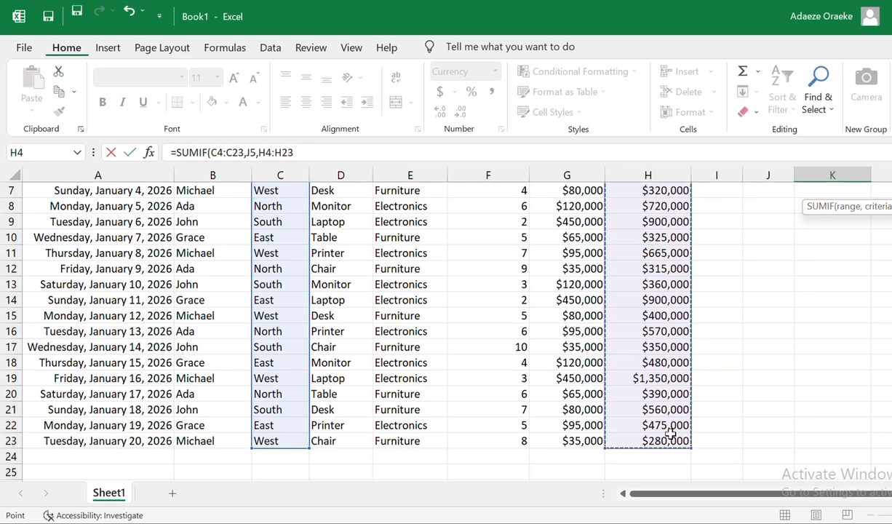
pyautogui.press('Return')
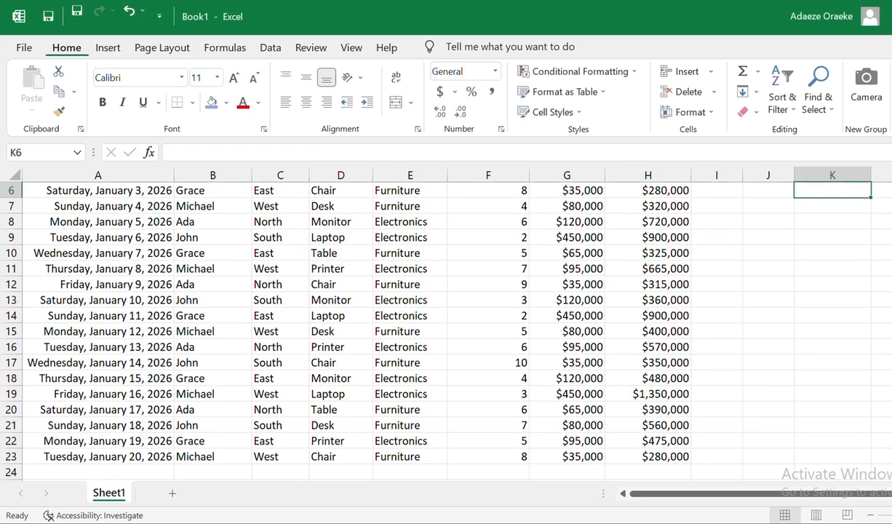
# - Enter the category label "electronics" in J6, below North
pyautogui.scroll(2, 436, 328)
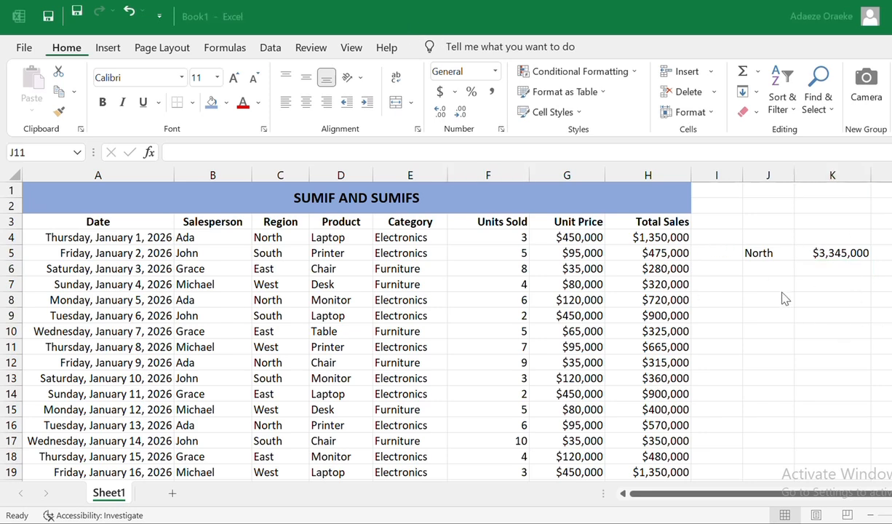
pyautogui.click(765, 267)
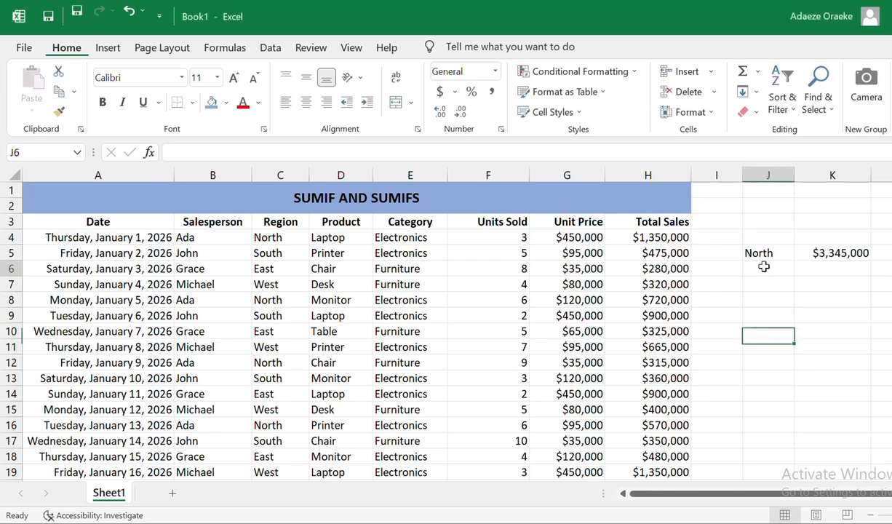
pyautogui.doubleClick(764, 267)
pyautogui.write('el')
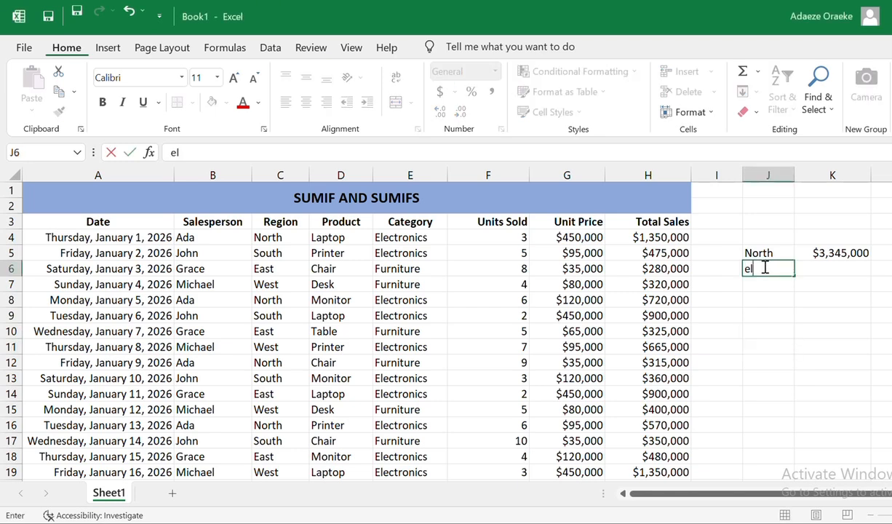
pyautogui.write('ectroni')
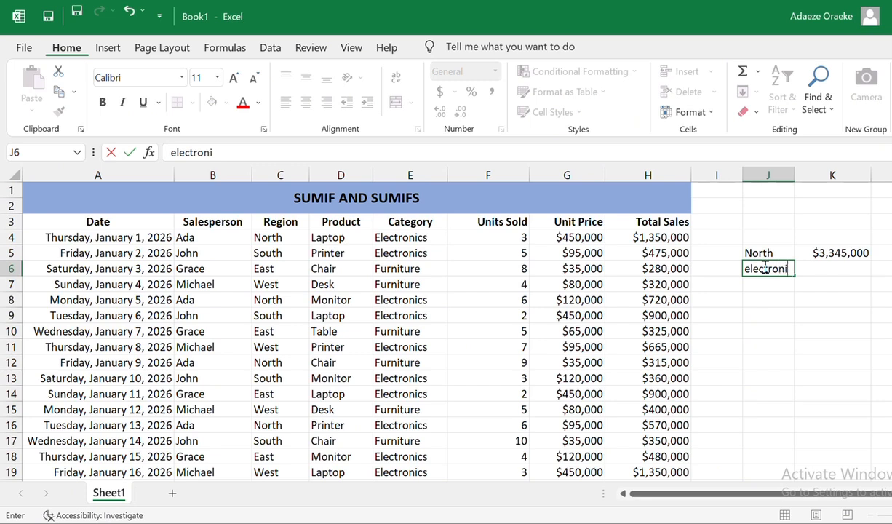
pyautogui.write('cs')
pyautogui.press('Return')
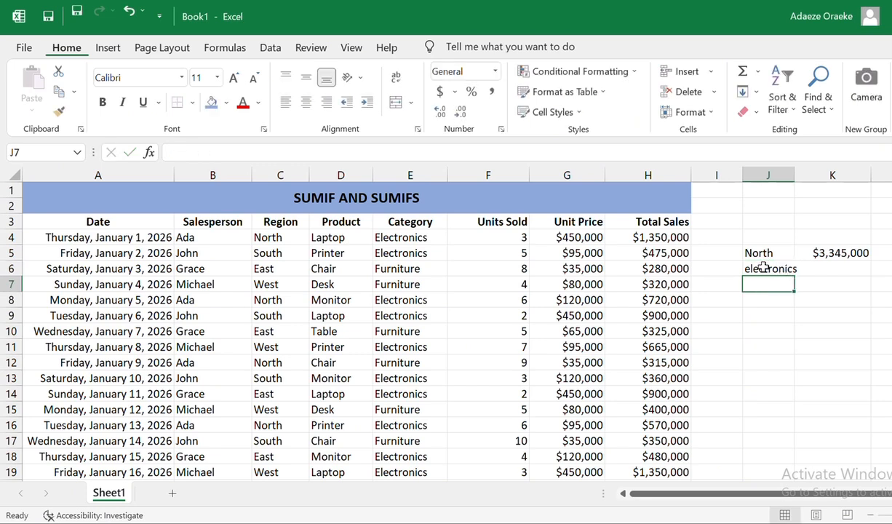
# - Capitalize the J6 label as "Electronics" and widen column J to fit it
pyautogui.click(762, 268)
pyautogui.doubleClick(751, 270)
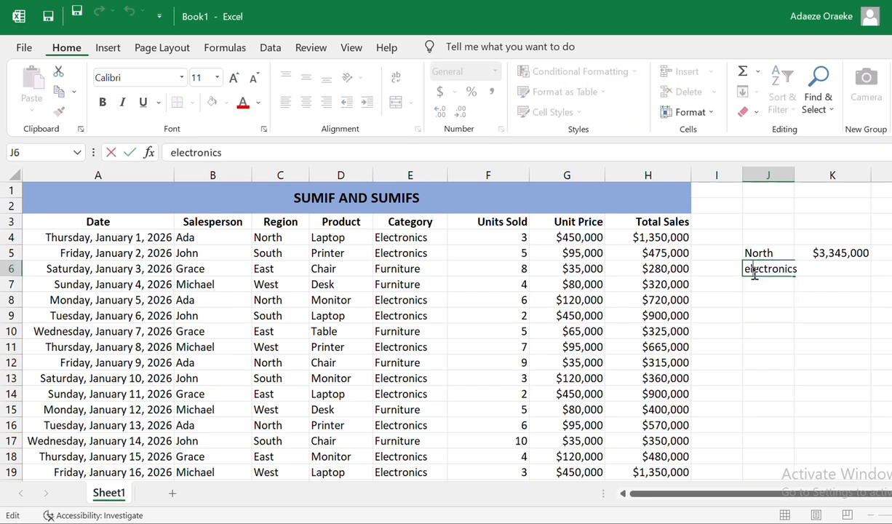
pyautogui.press('BackSpace')
pyautogui.press('BackSpace')
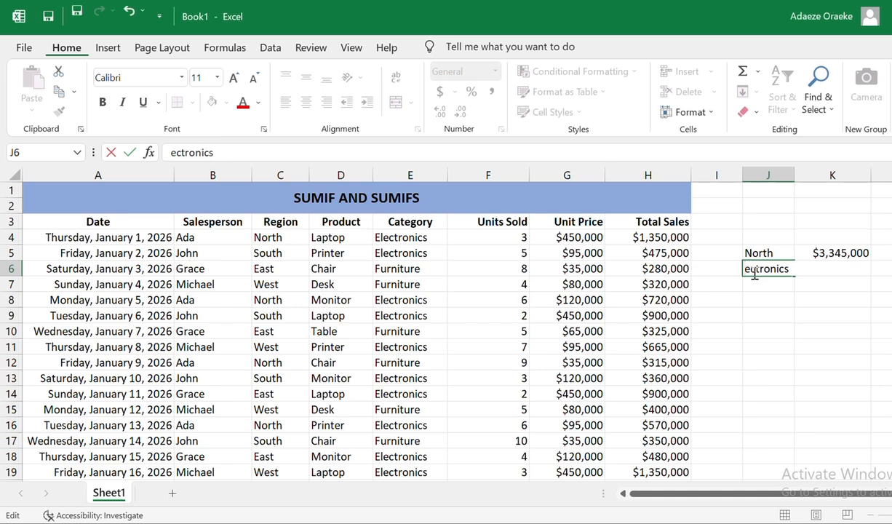
pyautogui.write('El')
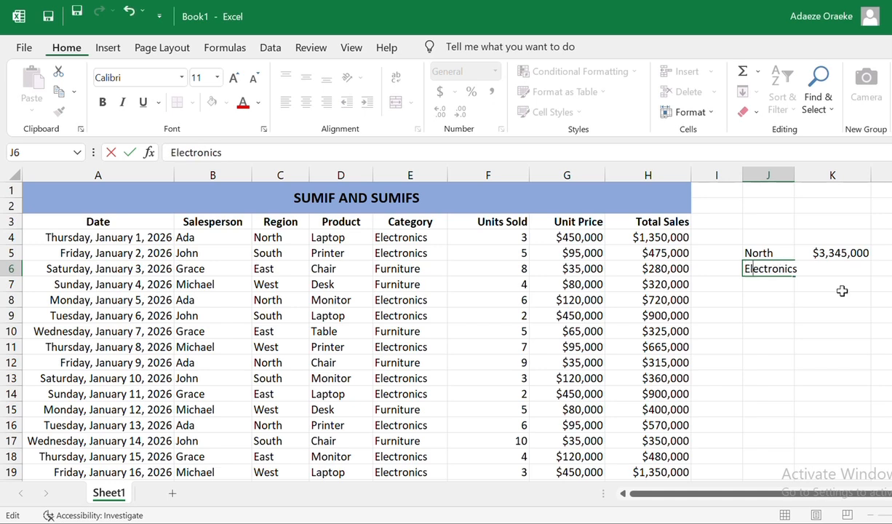
pyautogui.press('Return')
pyautogui.moveTo(794, 174); pyautogui.dragTo(801, 175)
# - Start a SUMIF formula in K6 with the Category cells E4:E23 as its range
pyautogui.click(836, 275)
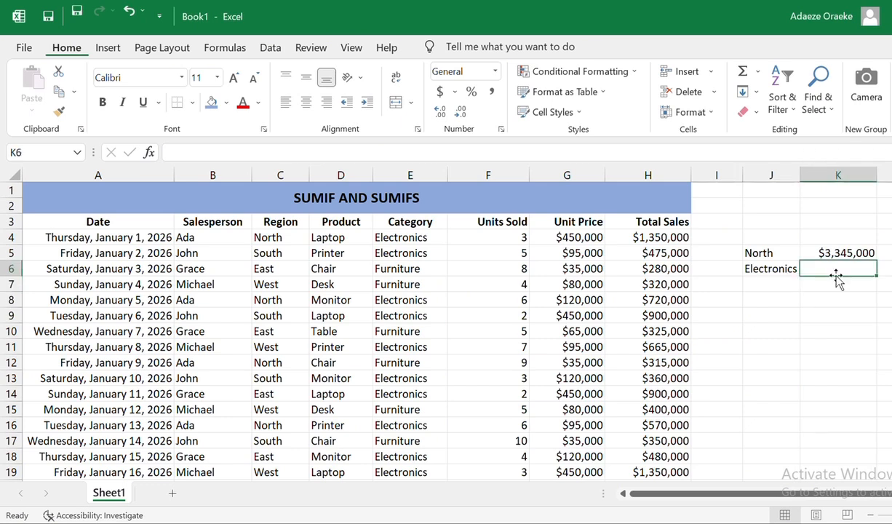
pyautogui.write('=')
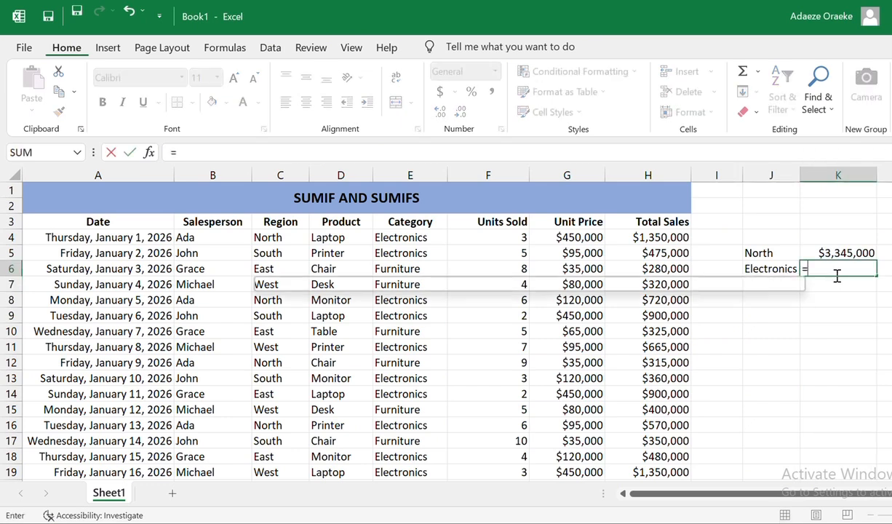
pyautogui.write('sum')
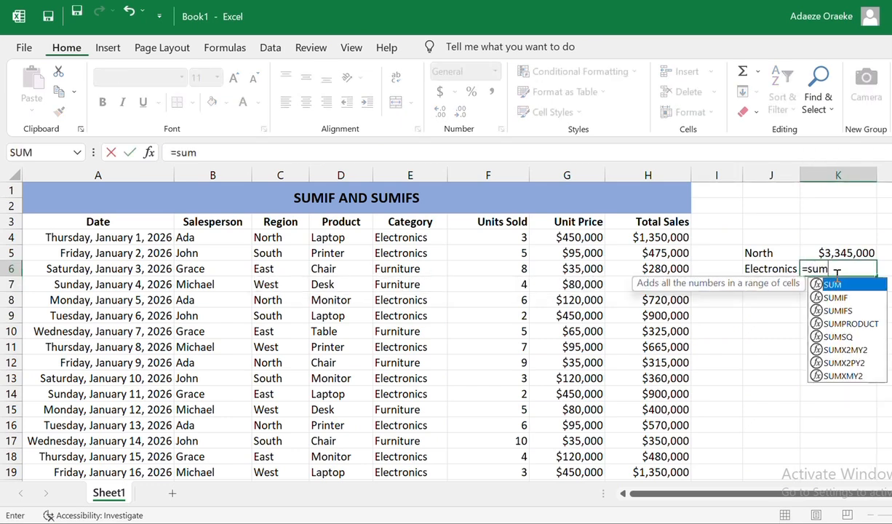
pyautogui.write('if')
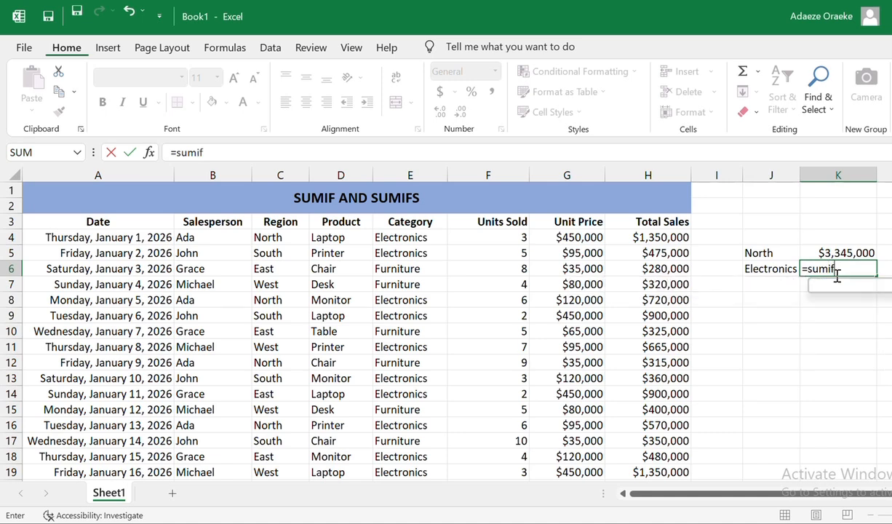
pyautogui.press('Tab')
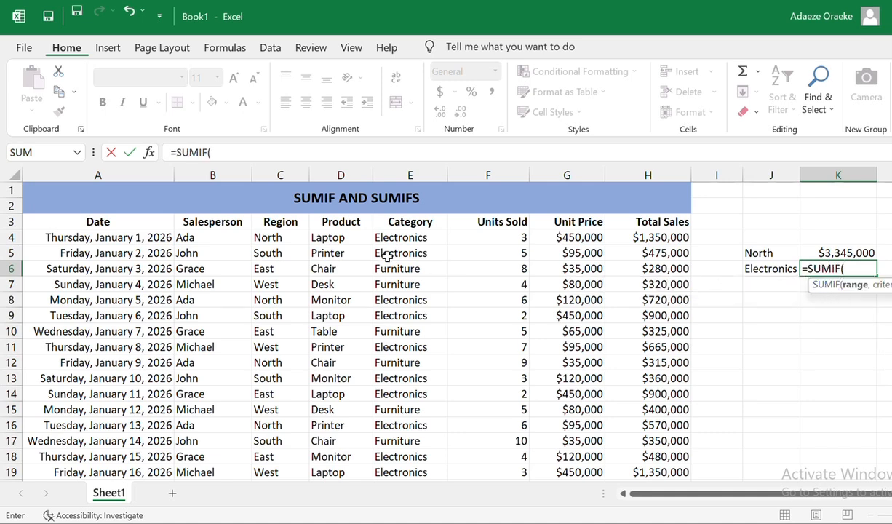
pyautogui.click(396, 240)
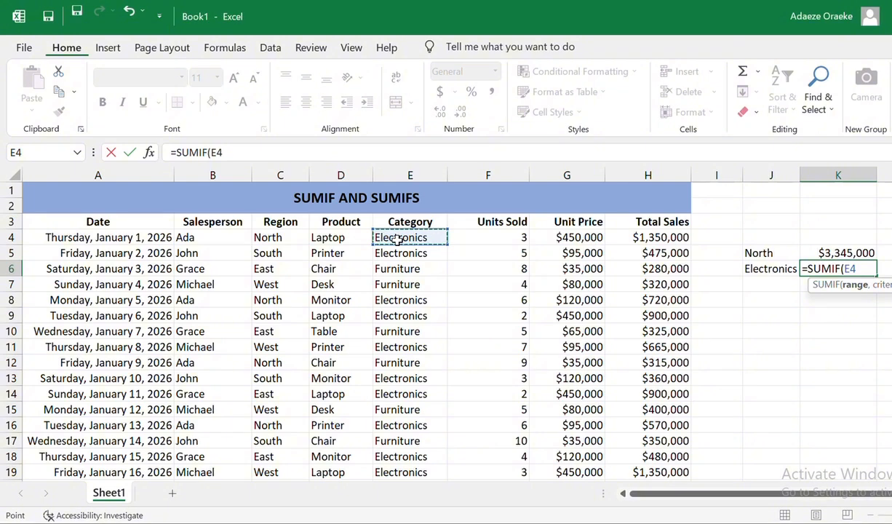
pyautogui.hotkey('ctrl', 'shift', 'Down')
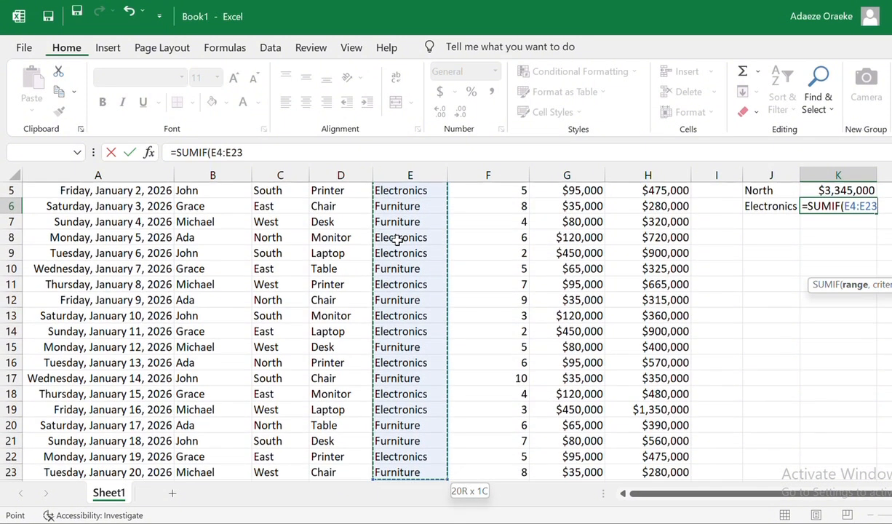
pyautogui.write(',')
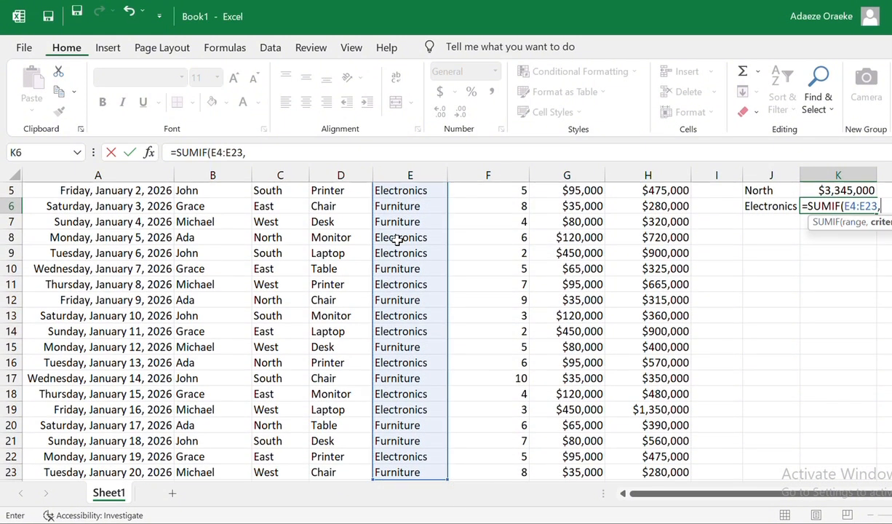
# - Complete the K6 SUMIF formula with J6 as the criterion and Total Sales cells H4:H23 as the sum range
pyautogui.click(777, 208)
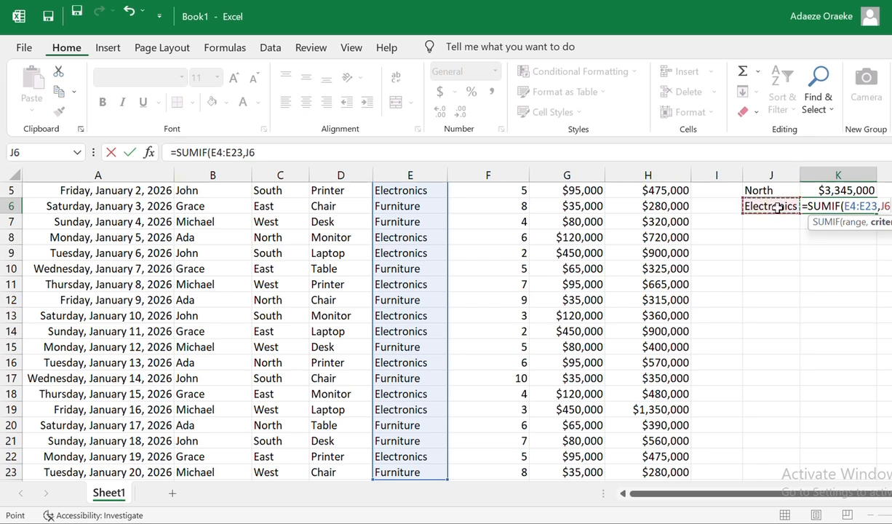
pyautogui.write(',')
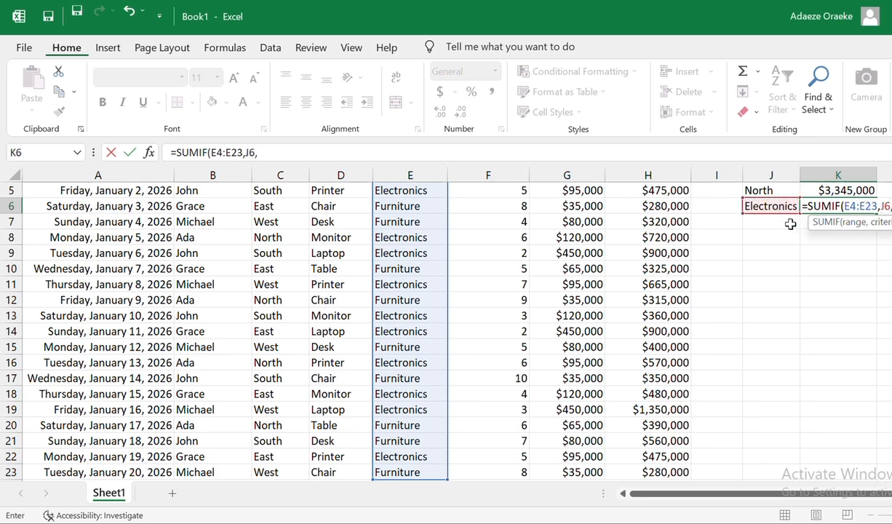
pyautogui.scroll(2, 727, 277)
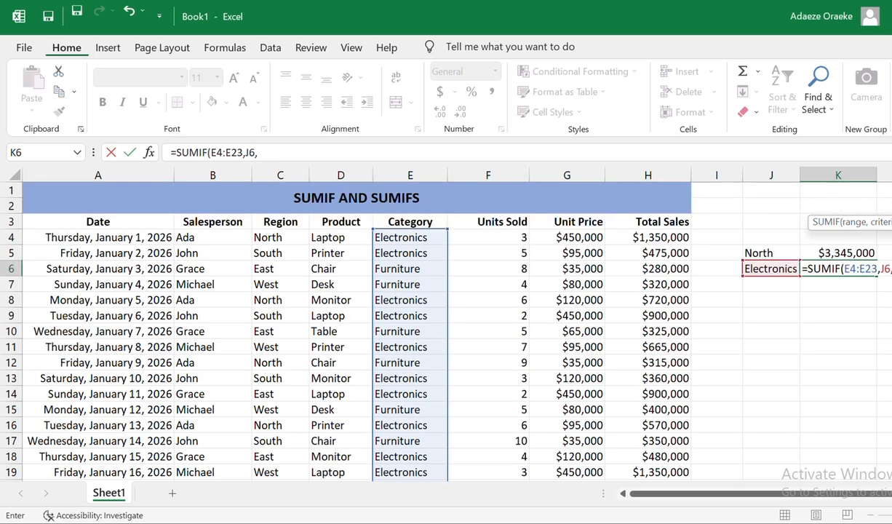
pyautogui.click(660, 237)
pyautogui.hotkey('ctrl', 'shift', 'Down')
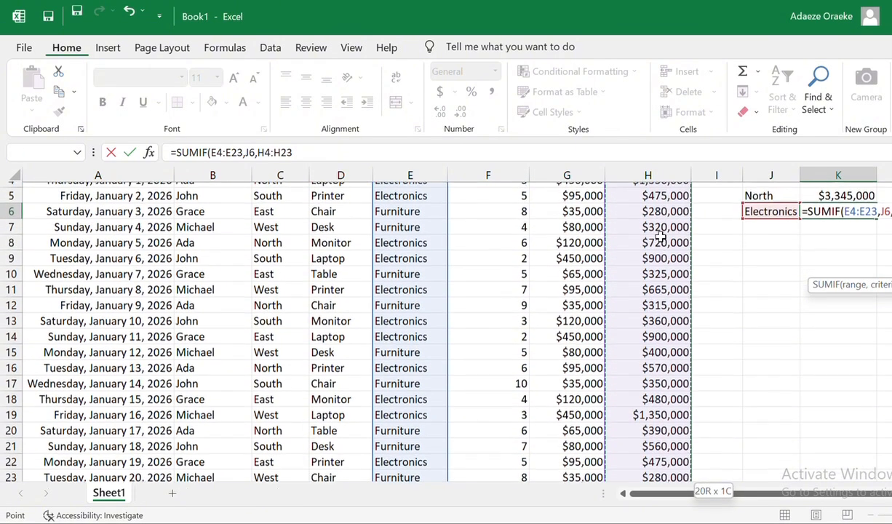
pyautogui.press('Return')
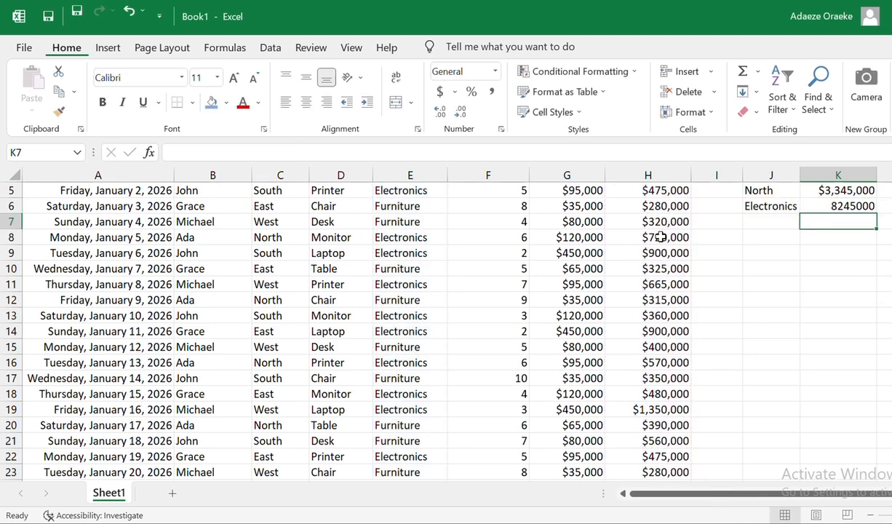
# - Format the Electronics total in K6 as Currency with no decimal places
pyautogui.click(824, 206)
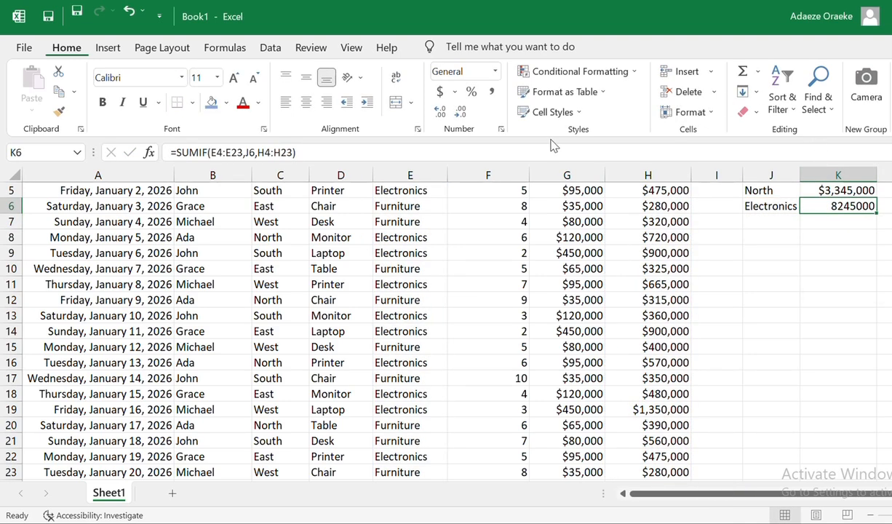
pyautogui.click(496, 72)
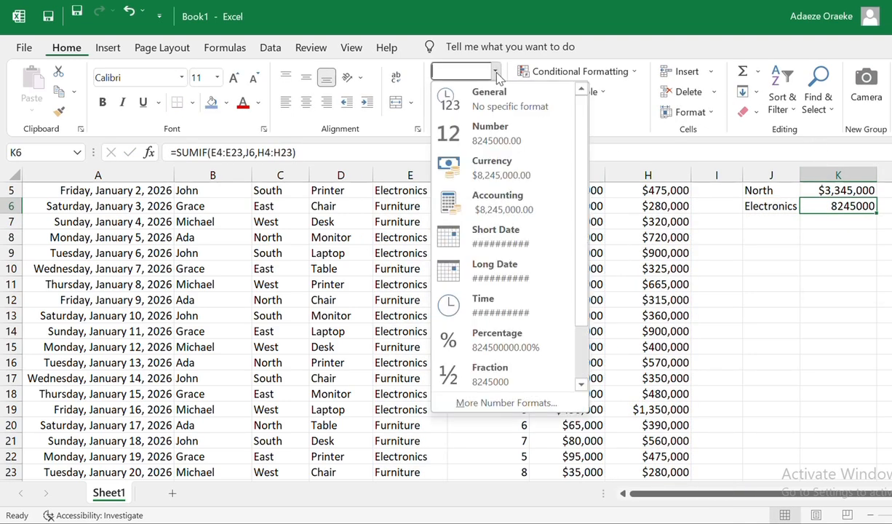
pyautogui.click(499, 175)
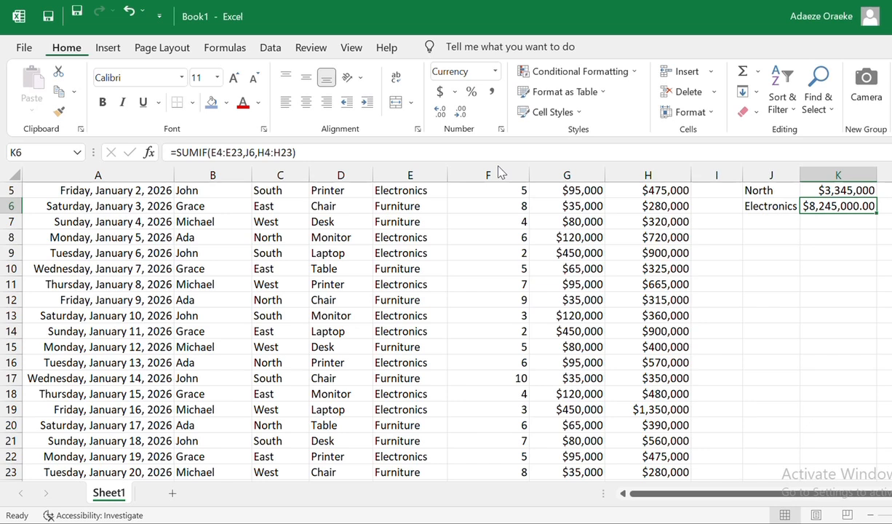
pyautogui.click(466, 113)
pyautogui.click(465, 112)
pyautogui.click(853, 222)
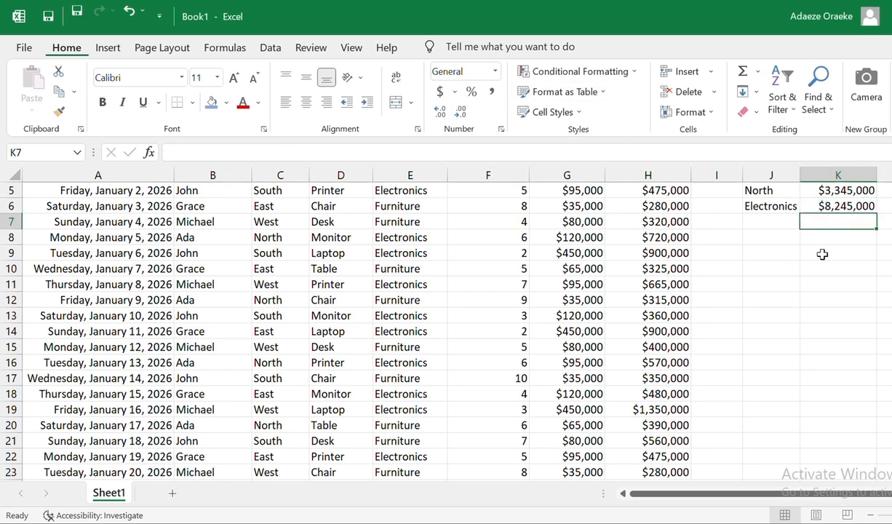
# - Enter the label "North and electronics" in J10
pyautogui.click(766, 271)
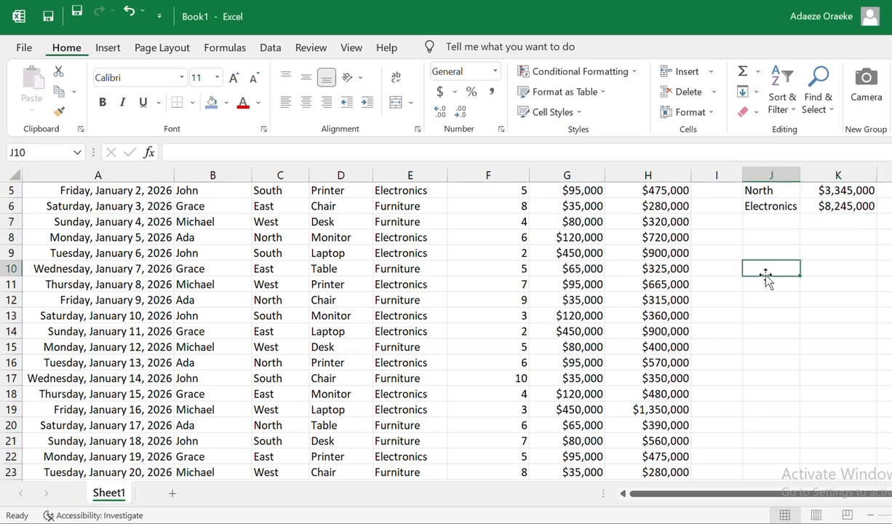
pyautogui.doubleClick(767, 268)
pyautogui.write('no')
pyautogui.press('BackSpace')
pyautogui.press('BackSpace')
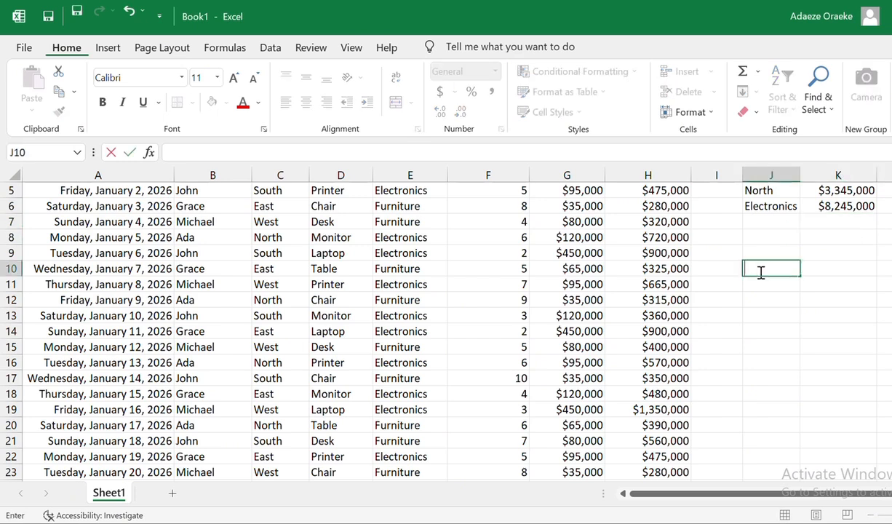
pyautogui.write('North and electronics')
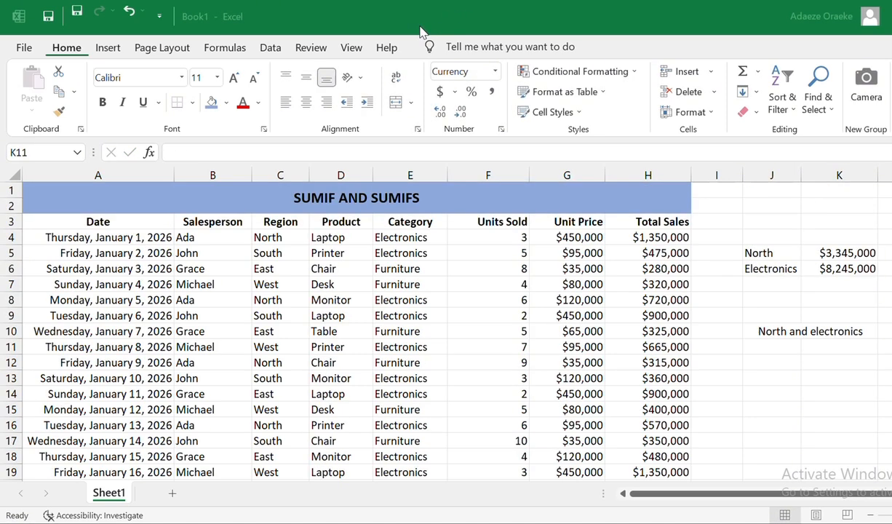
# - Start a SUMIFS formula in K11 and open its function arguments dialog
pyautogui.click(818, 347)
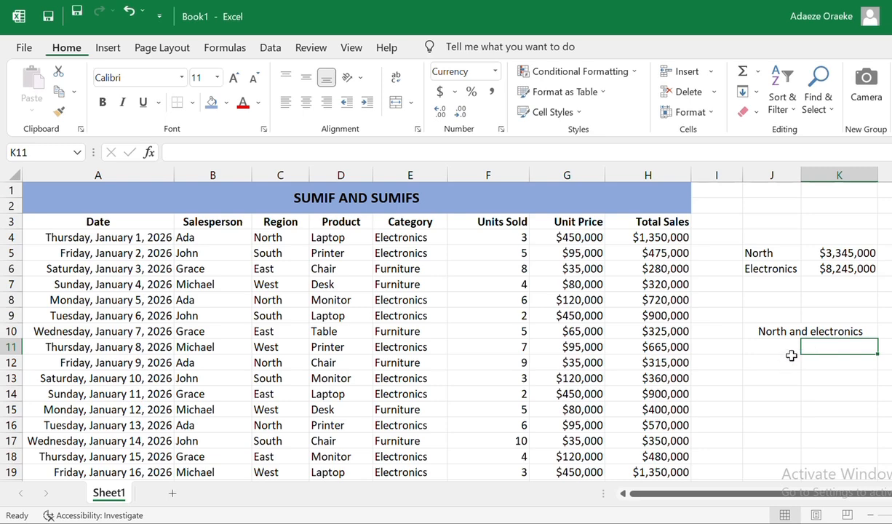
pyautogui.write('=sum')
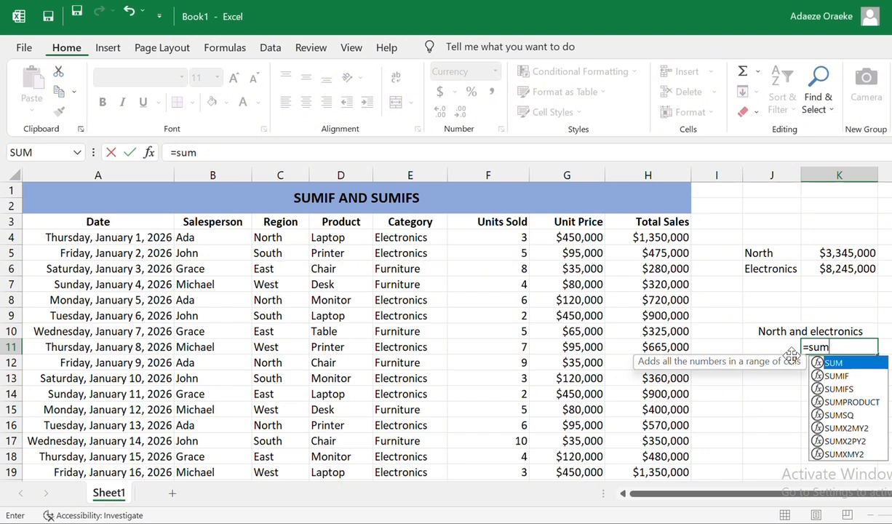
pyautogui.write('if')
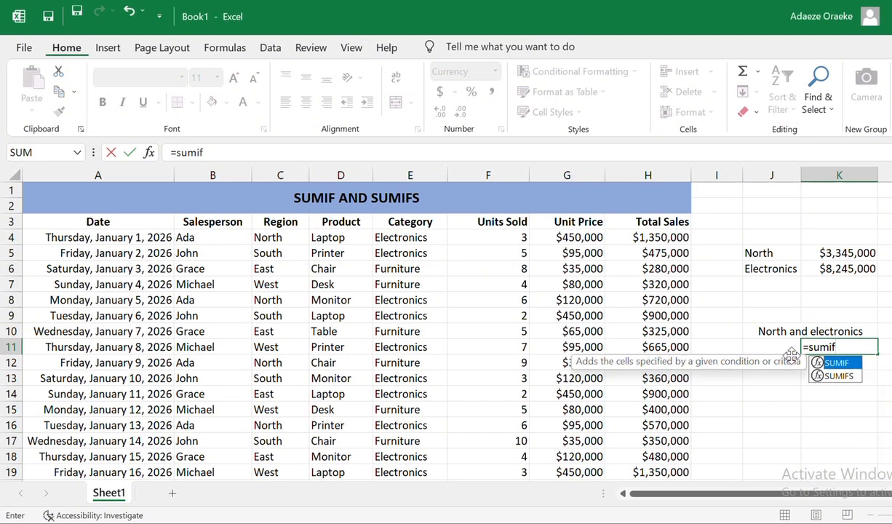
pyautogui.press('Down')
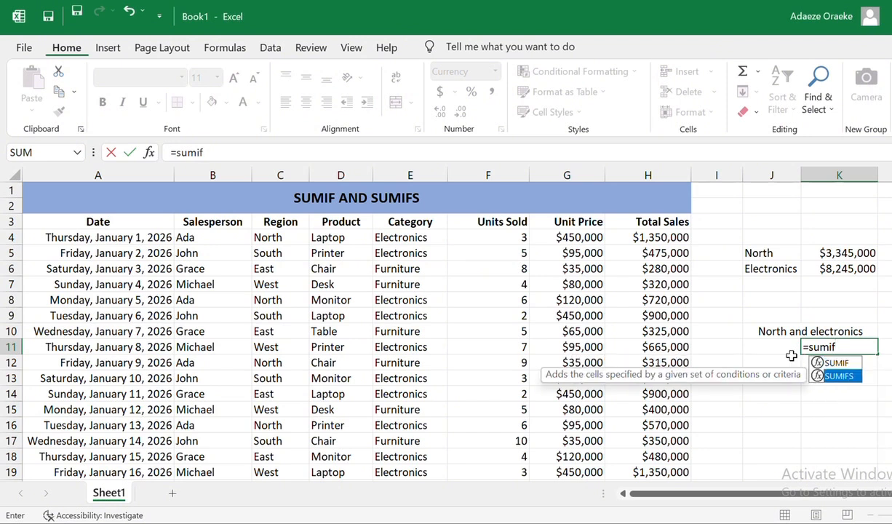
pyautogui.press('Tab')
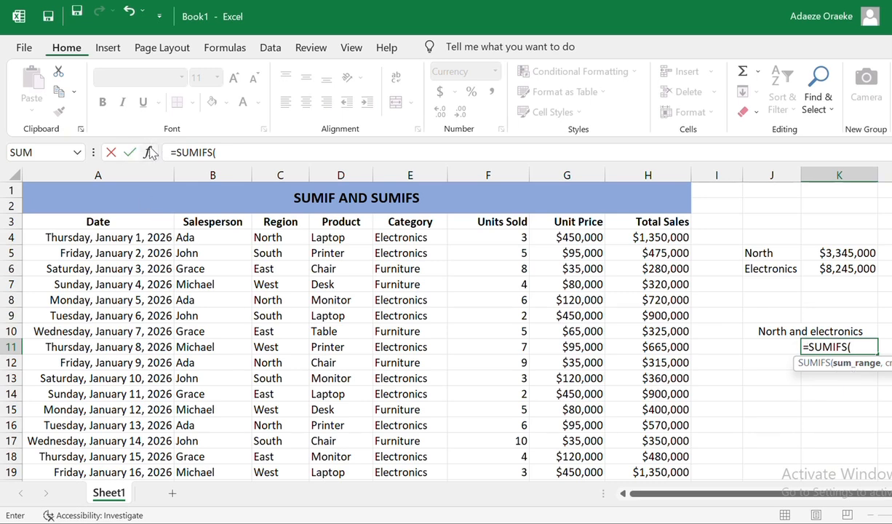
pyautogui.click(149, 152)
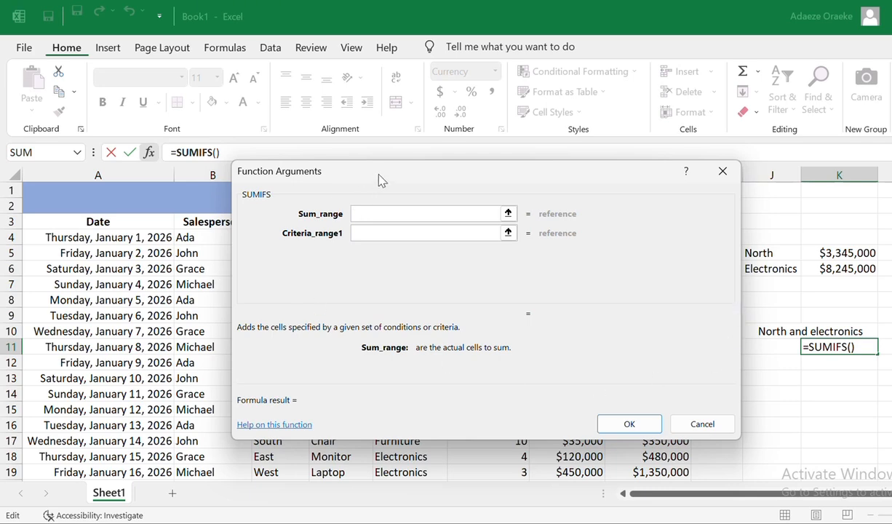
# - Set the SUMIFS sum range to the Total Sales cells H4:H23
pyautogui.moveTo(378, 180); pyautogui.dragTo(186, 181)
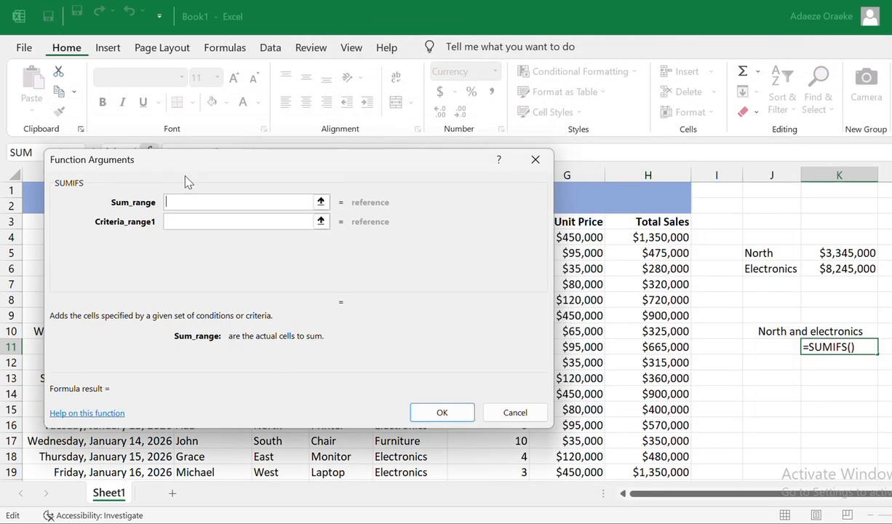
pyautogui.click(667, 239)
pyautogui.hotkey('ctrl', 'shift', 'Down')
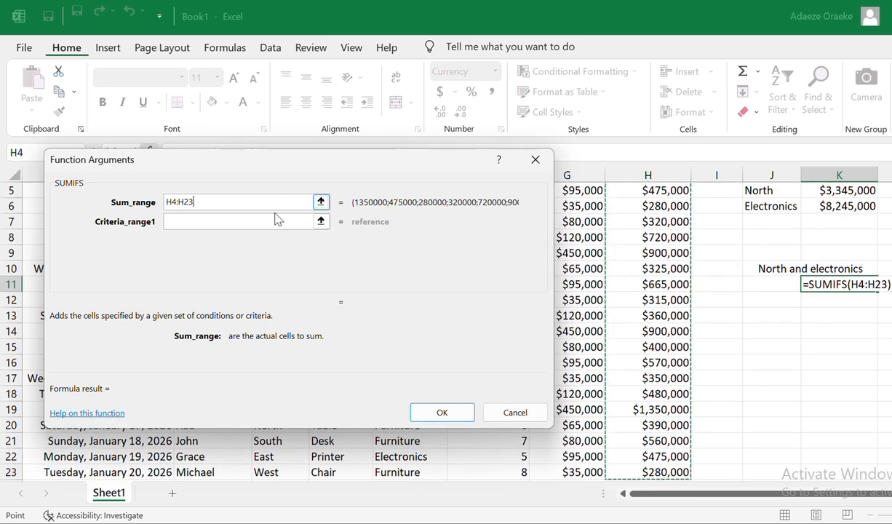
# - Set the first SUMIFS criteria range to the Region cells C4:C23
pyautogui.click(246, 225)
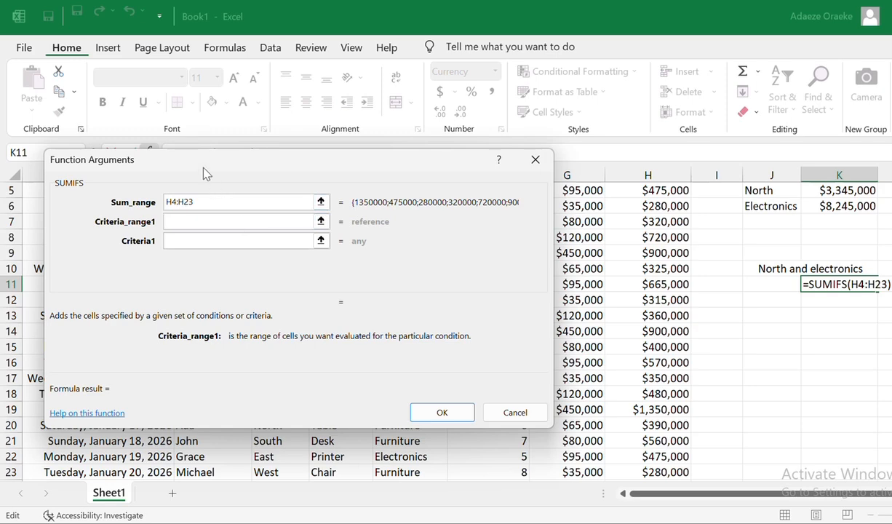
pyautogui.moveTo(204, 173); pyautogui.dragTo(730, 55)
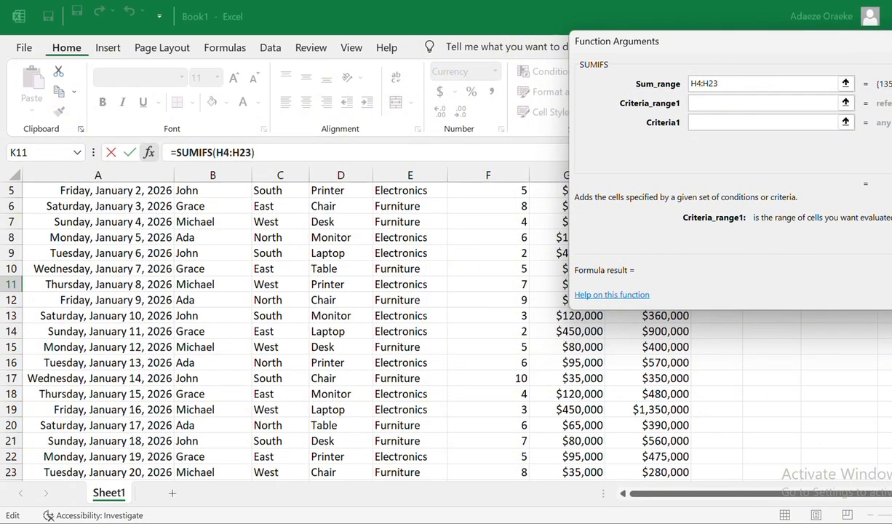
pyautogui.scroll(2, 291, 327)
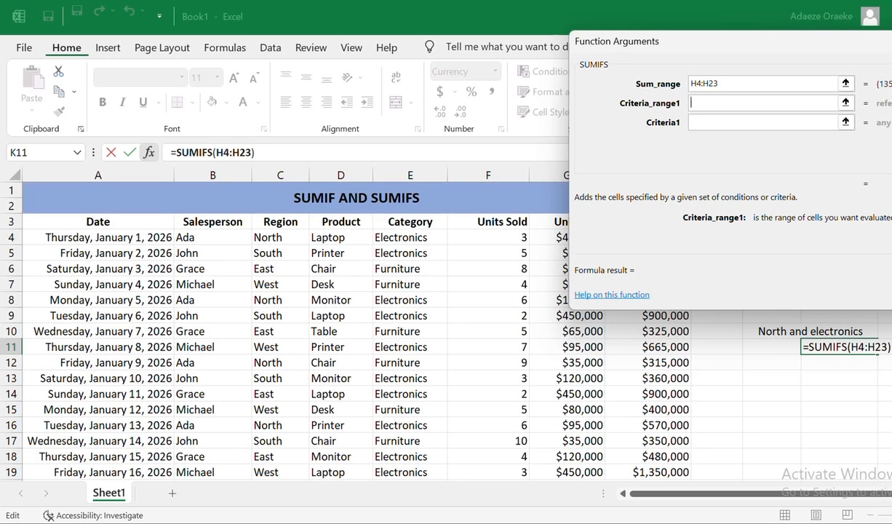
pyautogui.click(286, 237)
pyautogui.hotkey('ctrl', 'shift', 'Down')
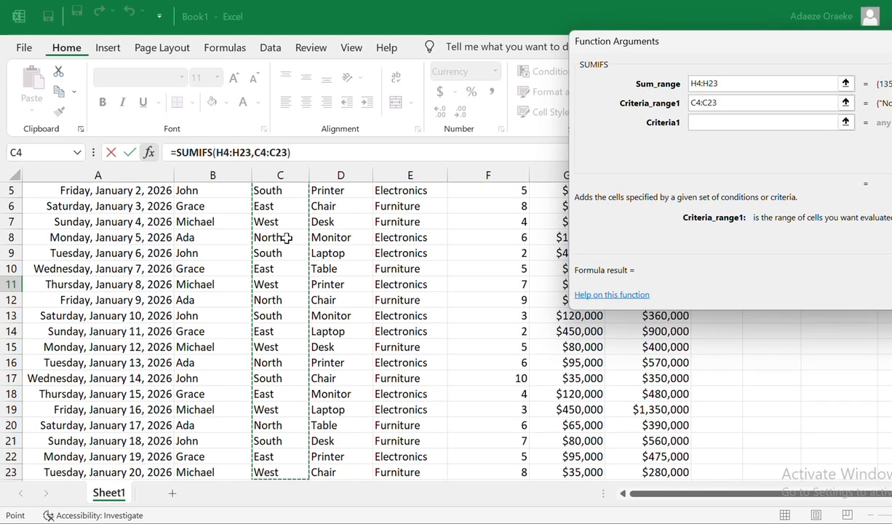
# - Set the first SUMIFS criterion to the North label in J5
pyautogui.click(727, 122)
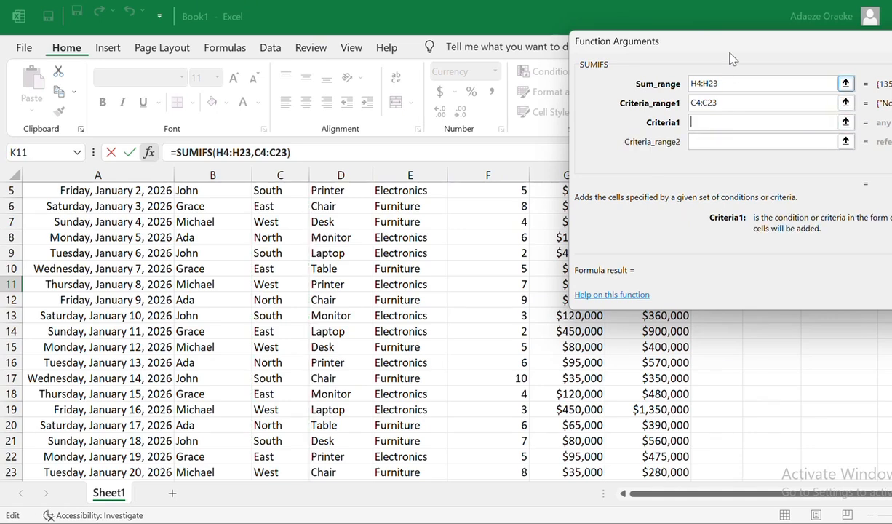
pyautogui.moveTo(731, 57); pyautogui.dragTo(335, 285)
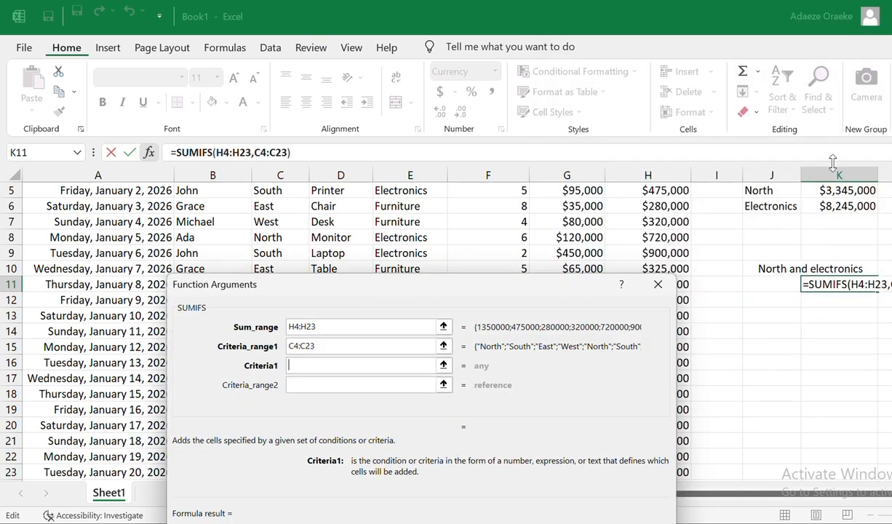
pyautogui.click(777, 192)
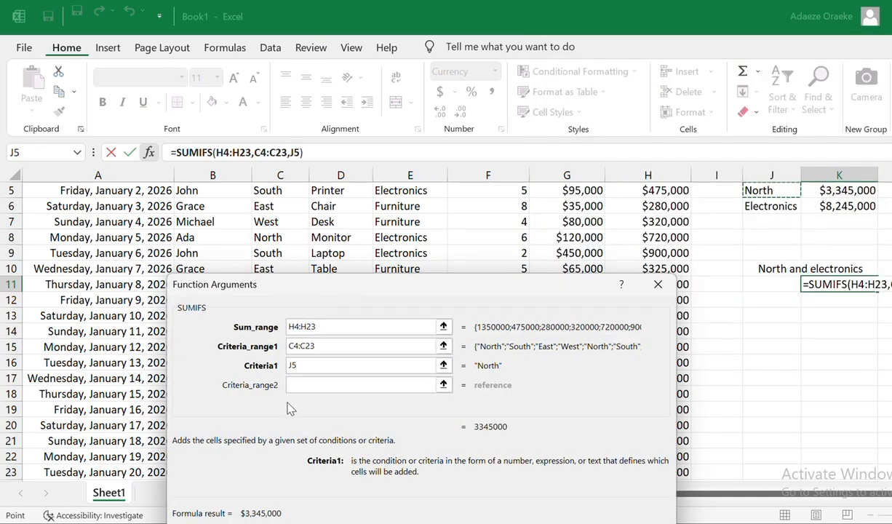
# - Activate the second criteria range for entry and move the arguments dialog clear of the Category column
pyautogui.click(305, 385)
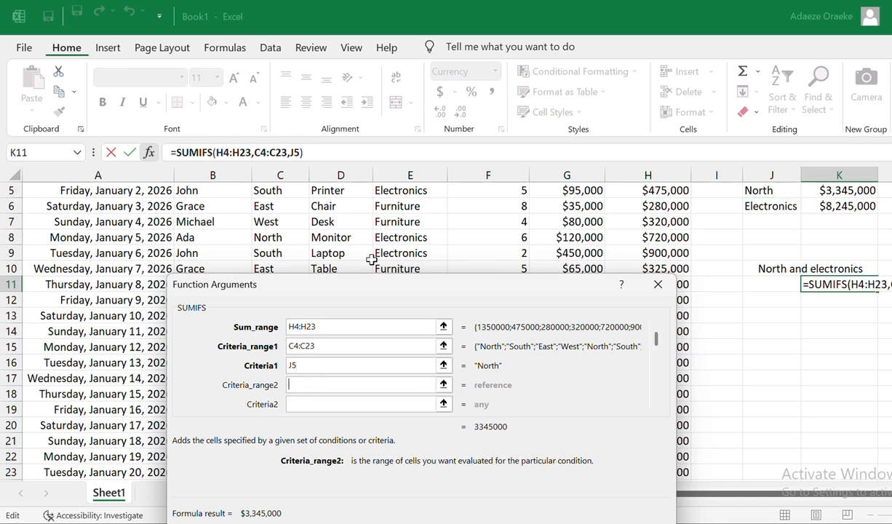
pyautogui.scroll(2, 437, 218)
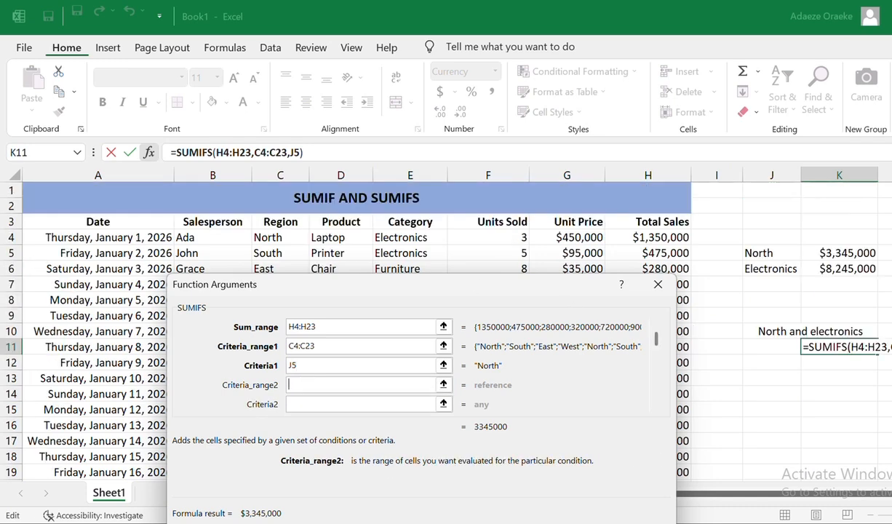
pyautogui.moveTo(535, 352); pyautogui.dragTo(508, 266)
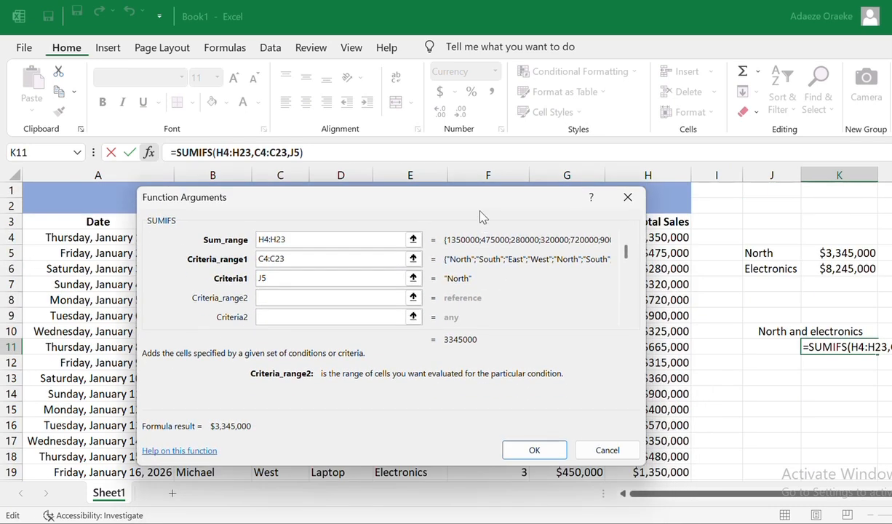
pyautogui.moveTo(510, 209); pyautogui.dragTo(857, 162)
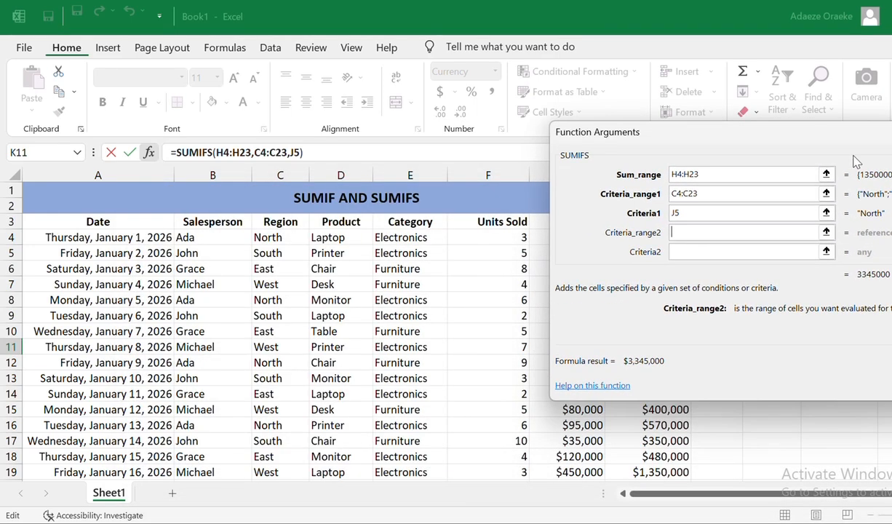
pyautogui.click(426, 238)
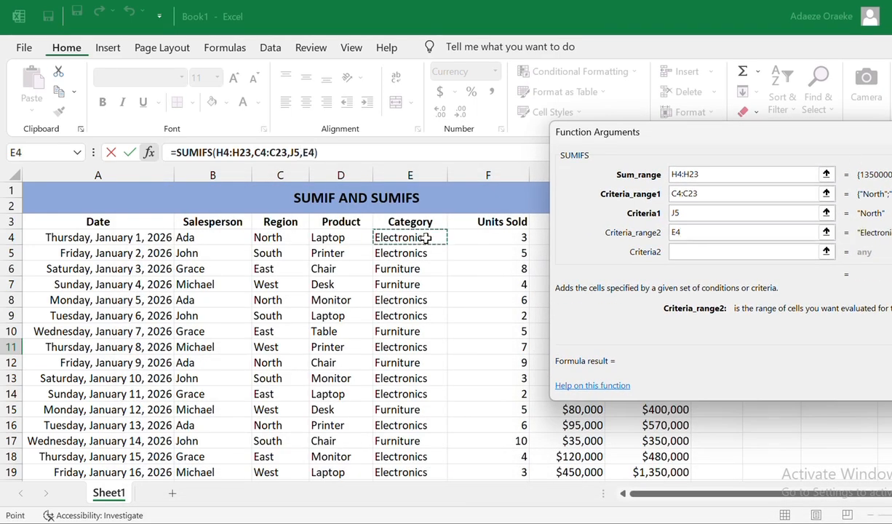
pyautogui.hotkey('shift', 'Down')
pyautogui.hotkey('ctrl', 'Down')
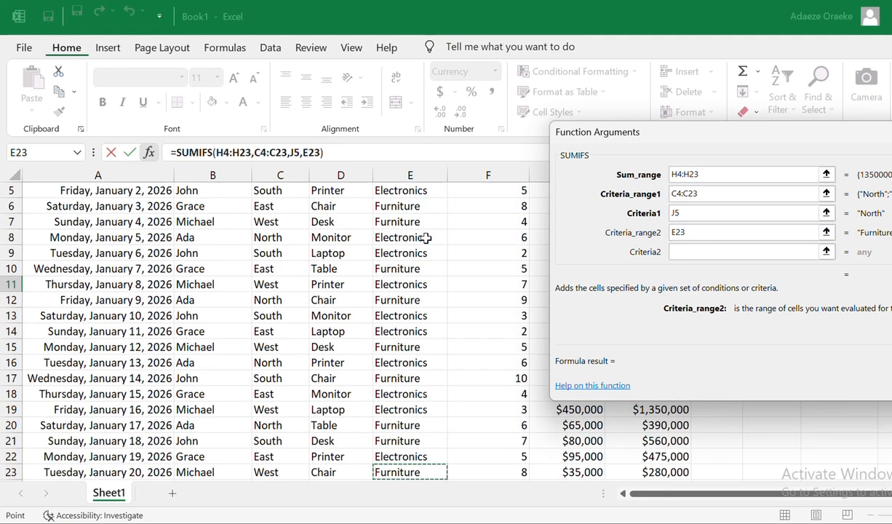
pyautogui.press('Up')
pyautogui.press('Up')
pyautogui.hotkey('ctrl', 'Home')
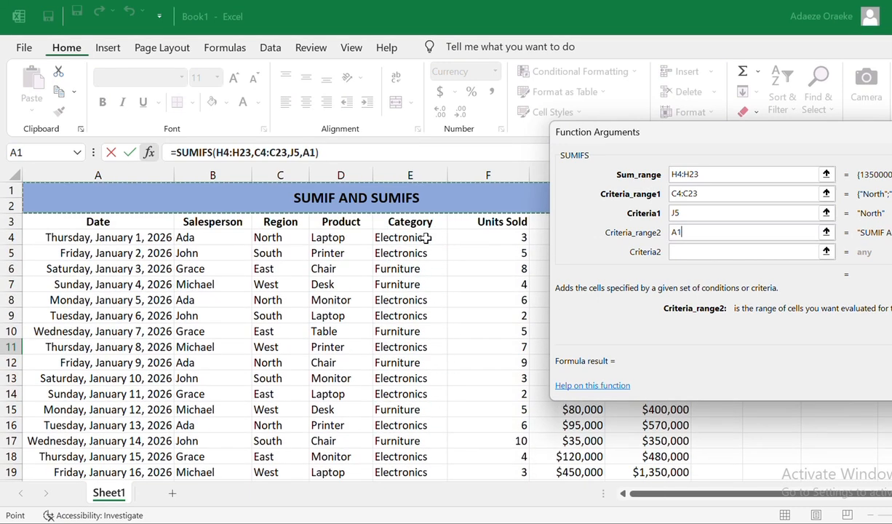
# - Set the second SUMIFS criteria range to the Category cells E4:E23
pyautogui.click(410, 237)
pyautogui.moveTo(412, 243); pyautogui.dragTo(411, 404)
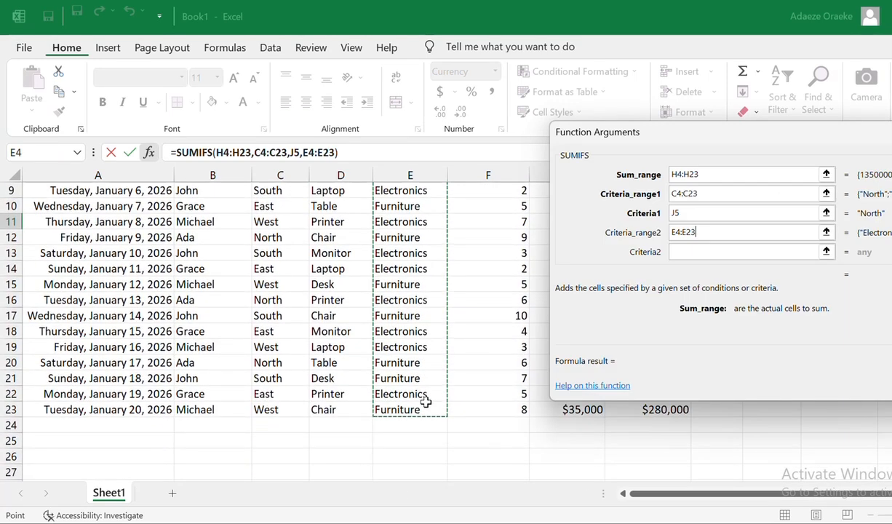
# - Set the second SUMIFS criterion to the Electronics label in J6
pyautogui.click(681, 252)
pyautogui.moveTo(755, 145); pyautogui.dragTo(356, 294)
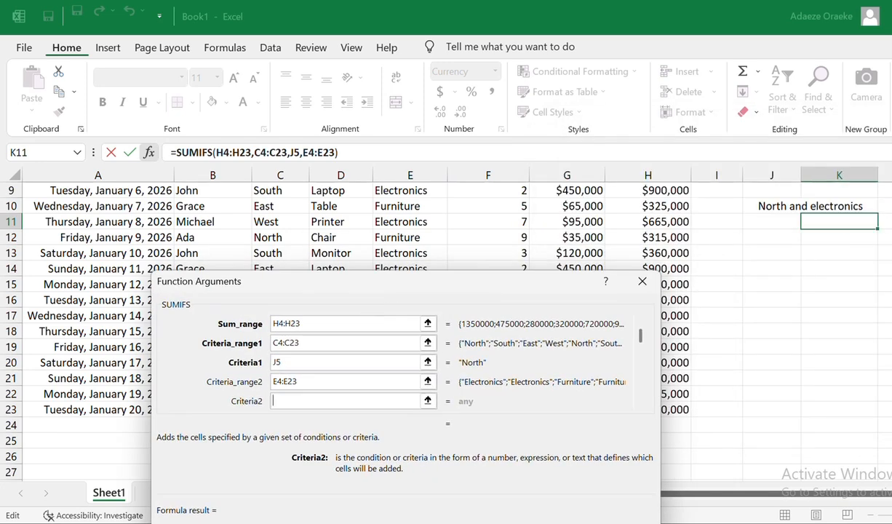
pyautogui.scroll(2, 790, 266)
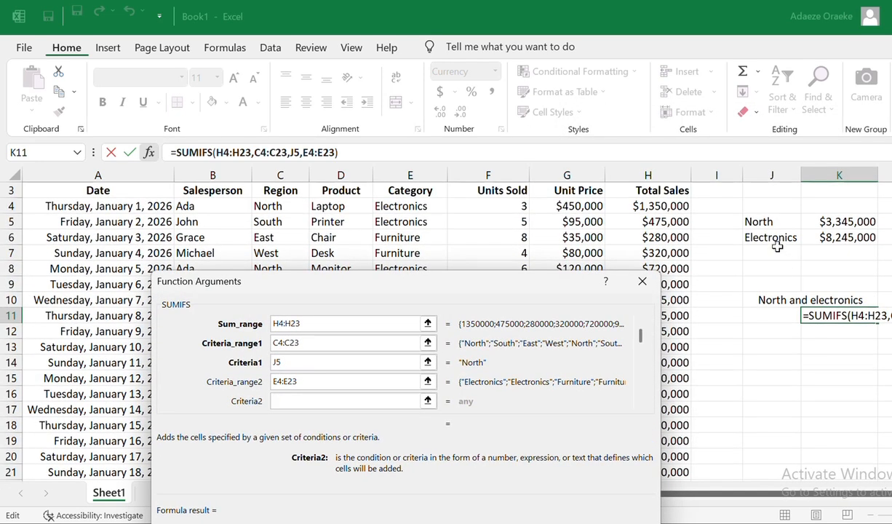
pyautogui.click(773, 238)
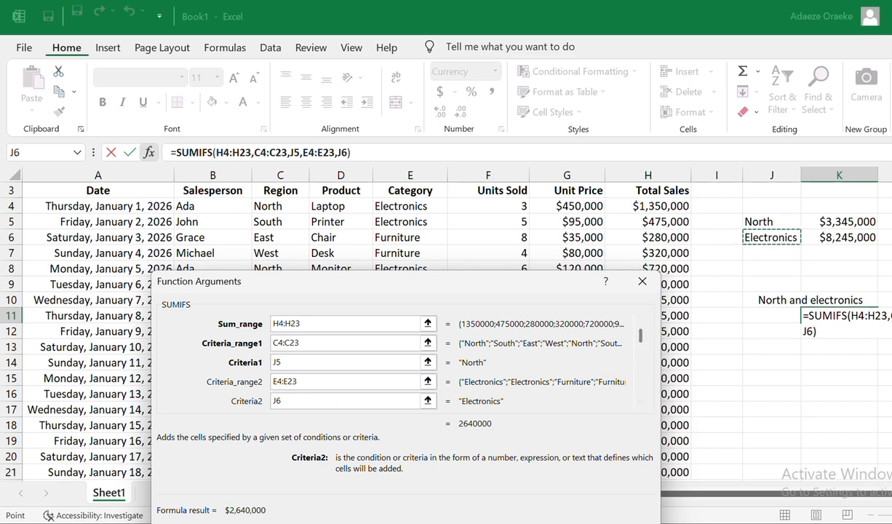
pyautogui.press('BackSpace')
pyautogui.press('BackSpace')
pyautogui.write('J6')
pyautogui.click(639, 406)
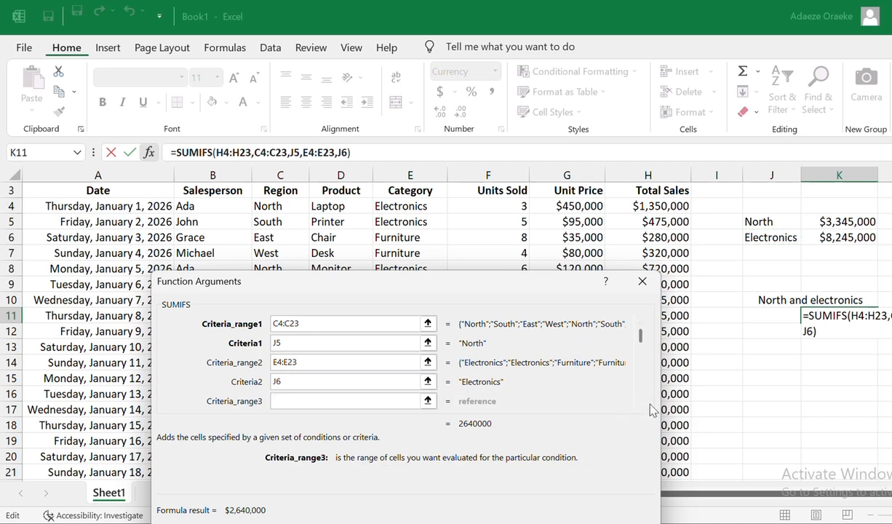
pyautogui.click(641, 403)
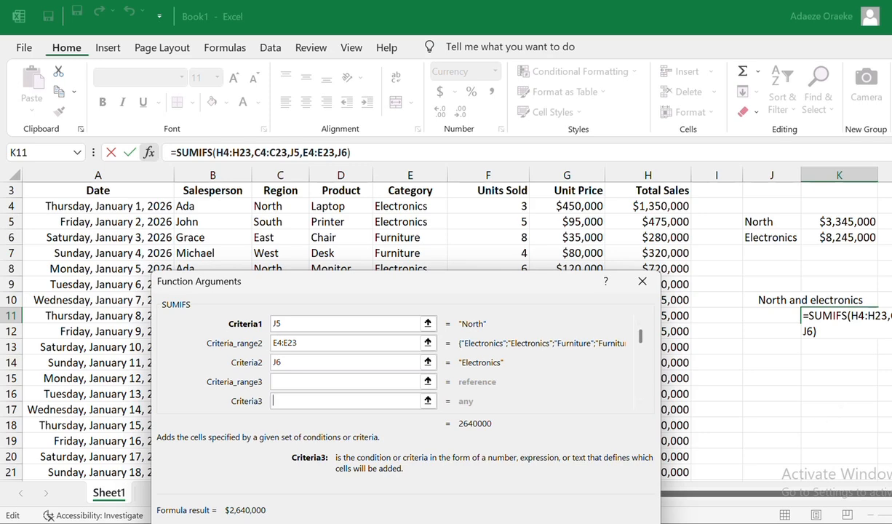
# - Accept the SUMIFS formula in K11 and extend the J10 heading with "by" plus the salesperson's name from row 4
pyautogui.press('Return')
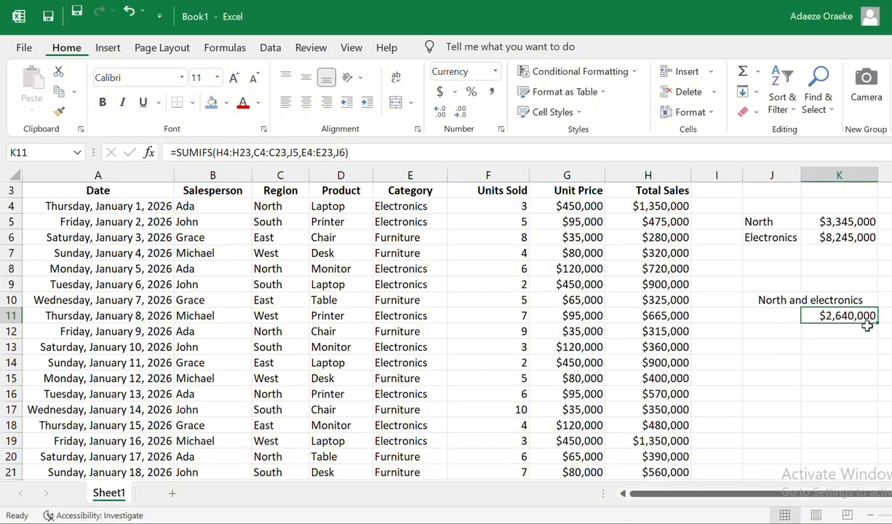
pyautogui.click(866, 298)
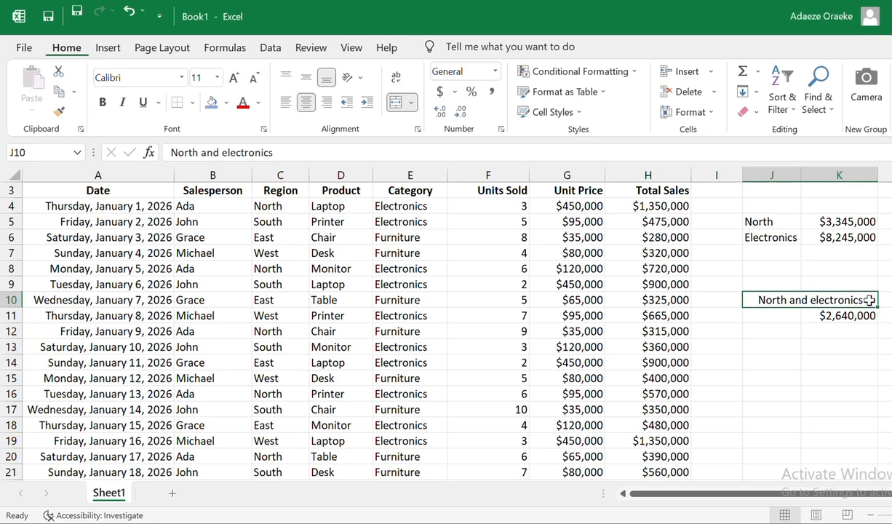
pyautogui.click(368, 155)
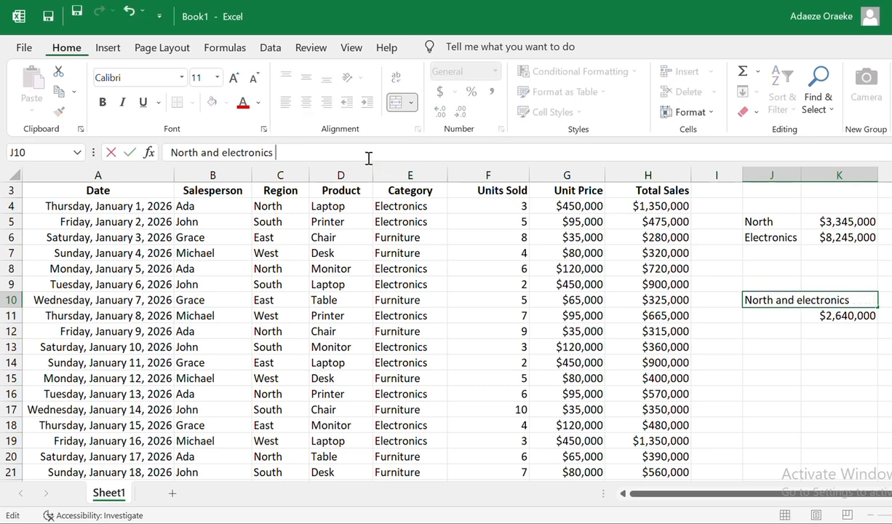
pyautogui.write('by ada')
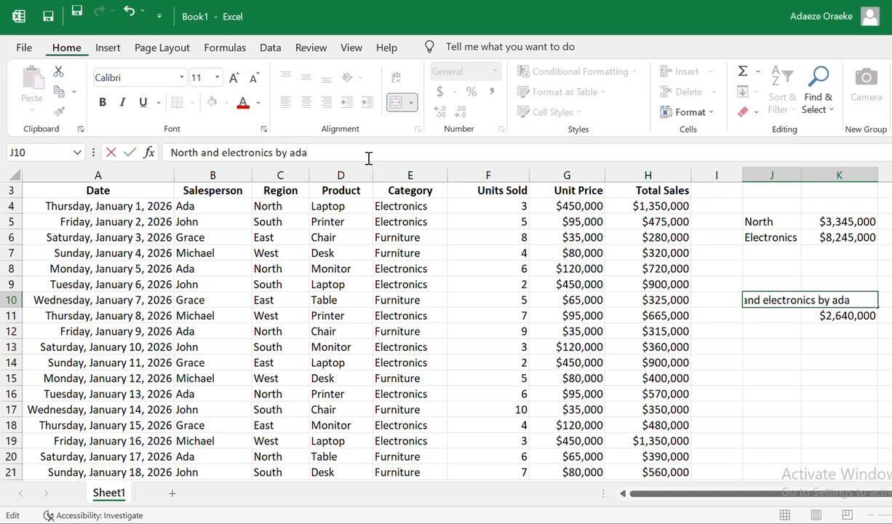
# - Enter the same salesperson's name as a third criteria label in J7
pyautogui.click(762, 253)
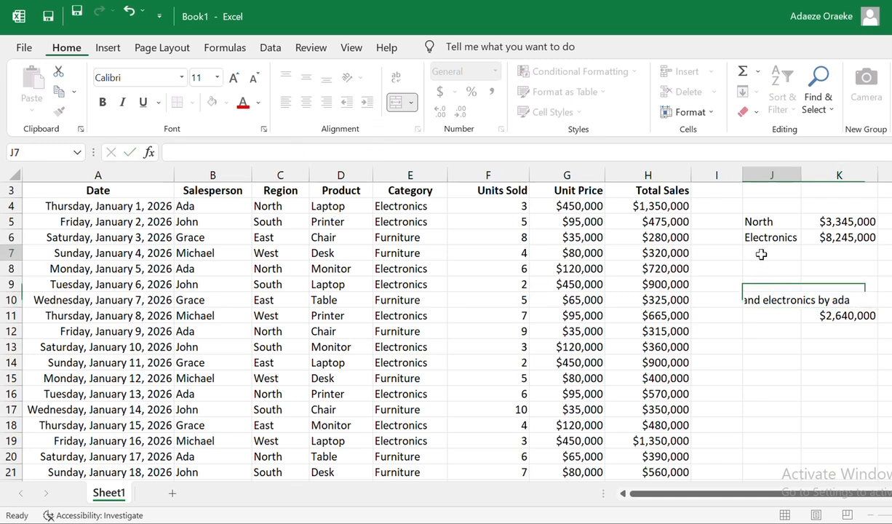
pyautogui.write('Ada')
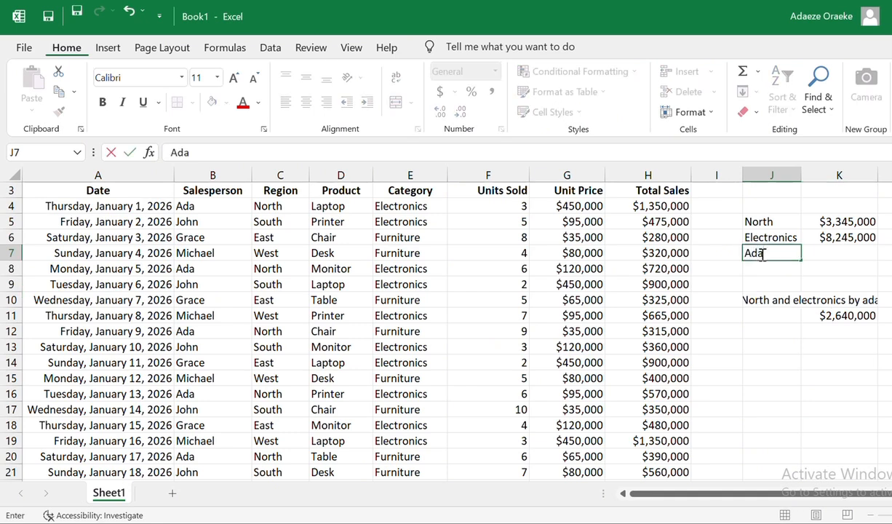
pyautogui.press('Return')
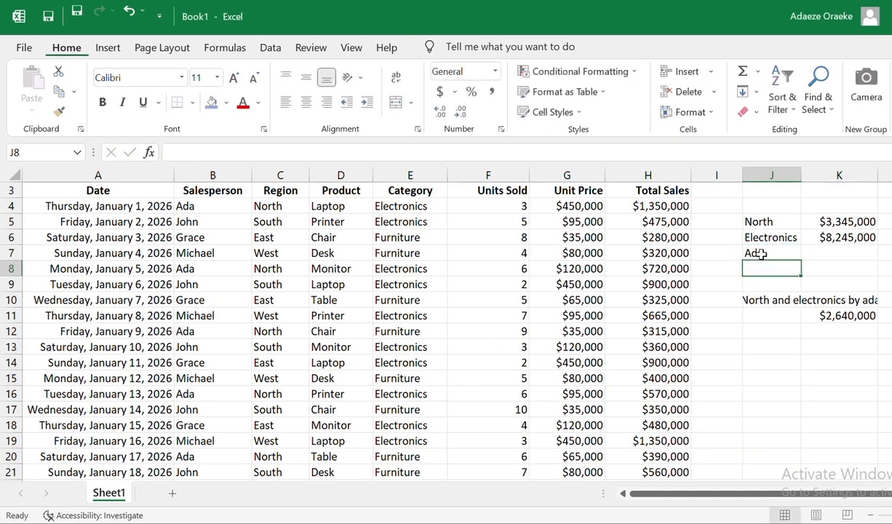
# - Reopen the K11 SUMIFS arguments and set the third criteria range to the Salesperson cells B4:B23
pyautogui.click(821, 315)
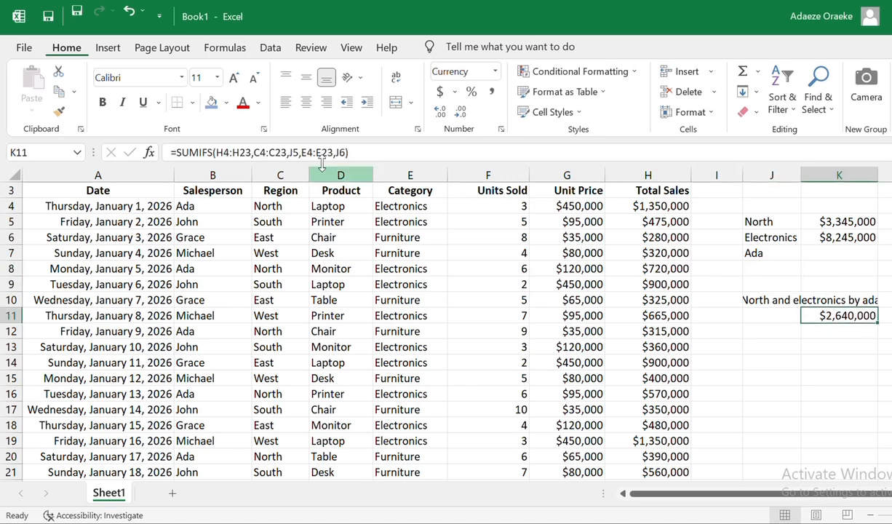
pyautogui.click(149, 155)
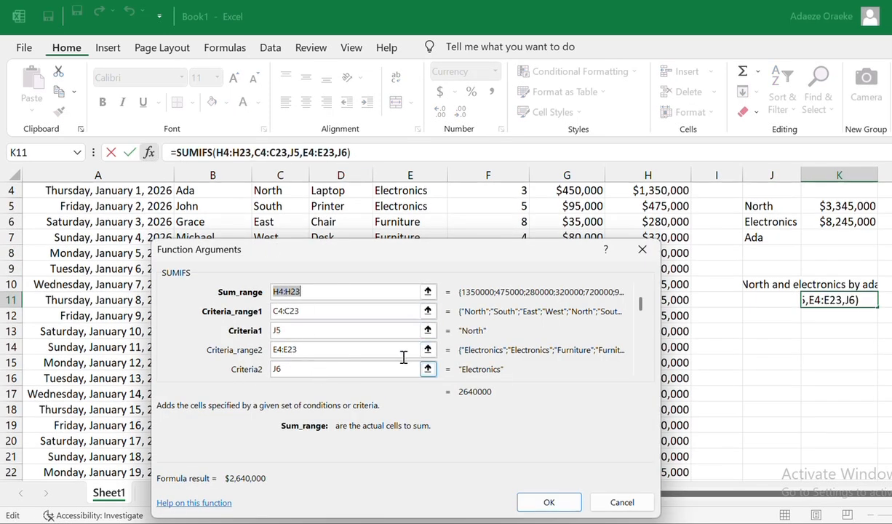
pyautogui.click(640, 370)
pyautogui.click(366, 369)
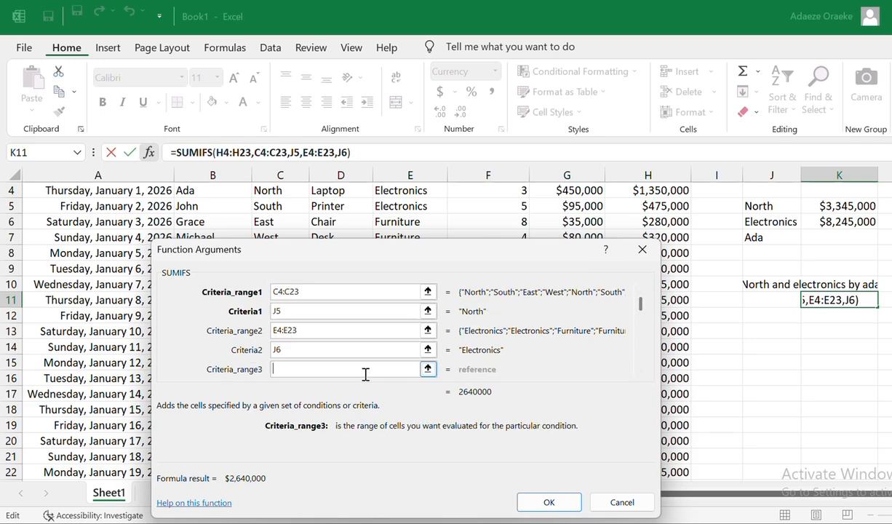
pyautogui.moveTo(357, 261); pyautogui.dragTo(647, 234)
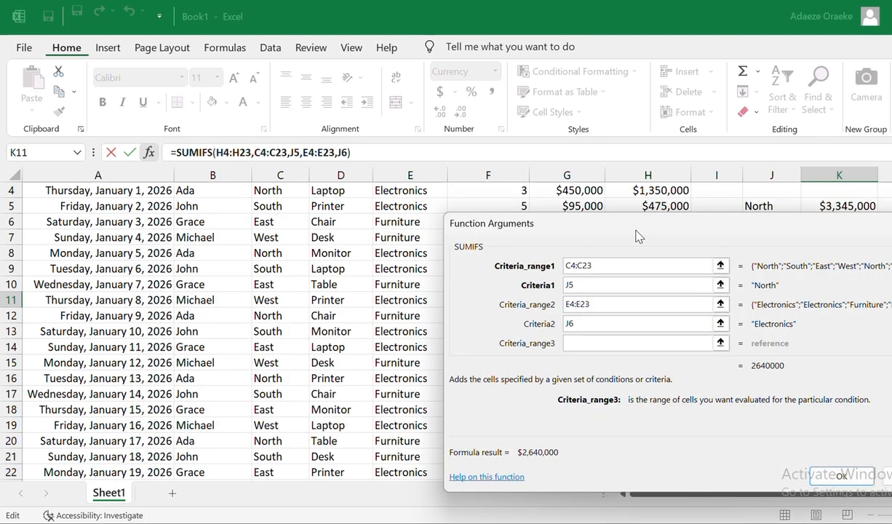
pyautogui.scroll(1, 298, 318)
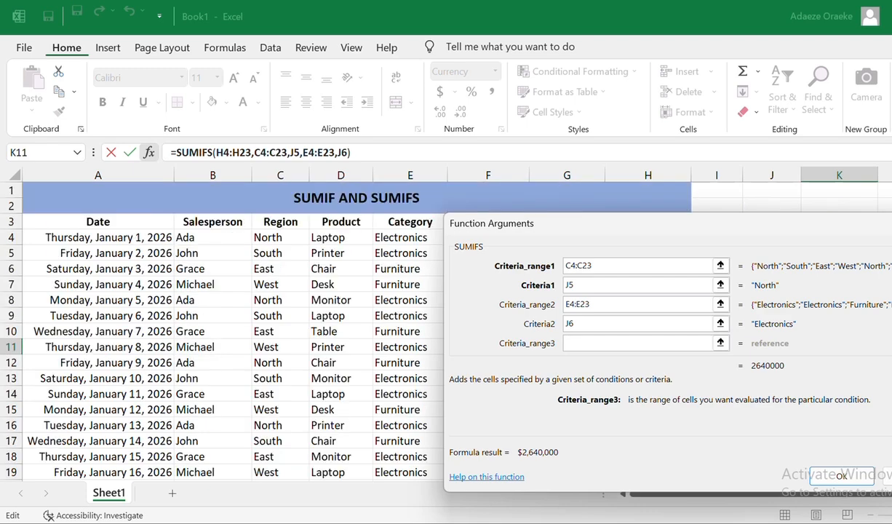
pyautogui.click(216, 239)
pyautogui.moveTo(216, 239); pyautogui.dragTo(235, 412)
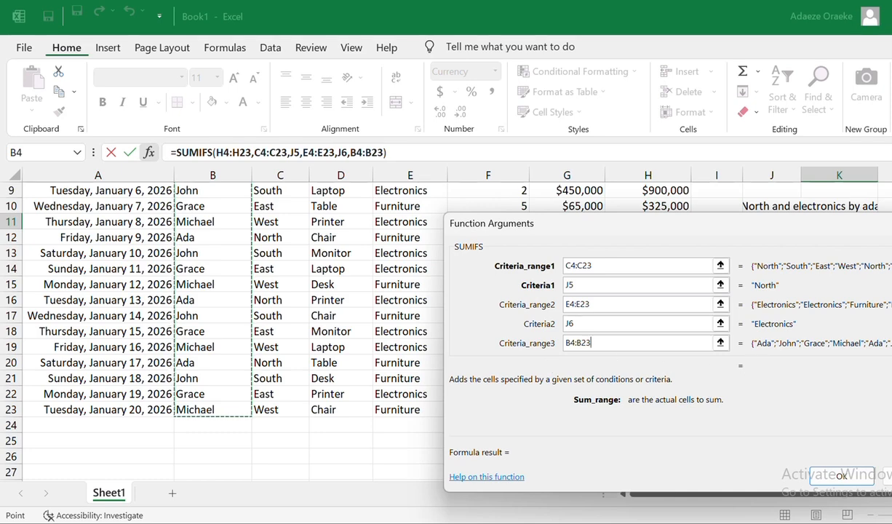
# - Set the third SUMIFS criterion to the salesperson label in J7
pyautogui.press('Tab')
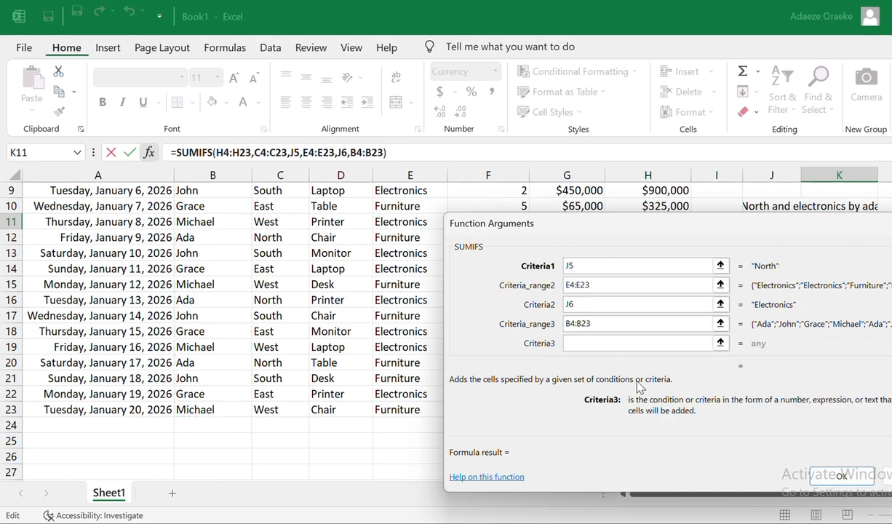
pyautogui.moveTo(785, 232); pyautogui.dragTo(476, 285)
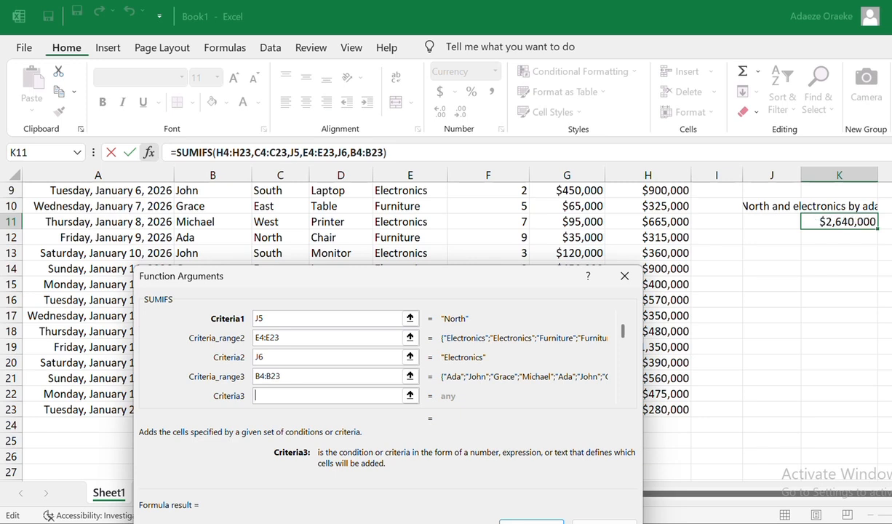
pyautogui.scroll(3, 437, 218)
pyautogui.click(761, 283)
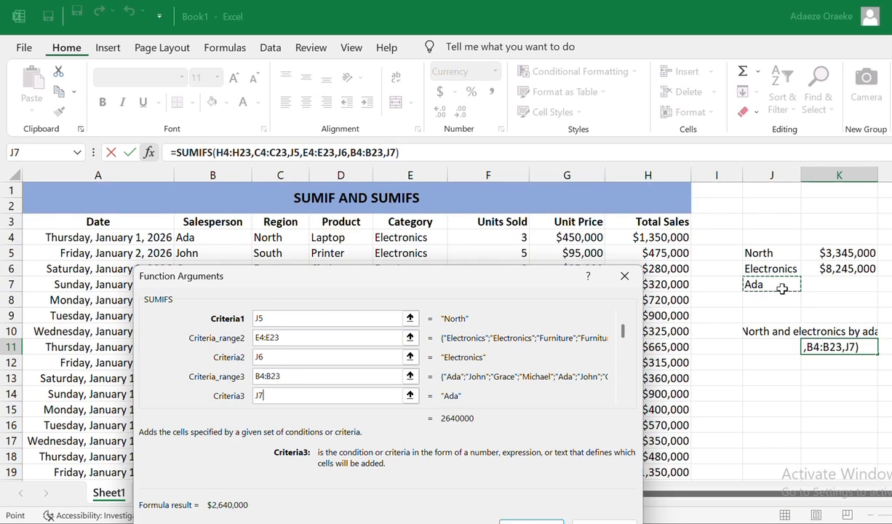
# - Review the SUMIFS criteria fields back to the filled-in ones and accept the three-criteria formula in K11
pyautogui.moveTo(623, 334); pyautogui.dragTo(624, 343)
pyautogui.click(623, 319)
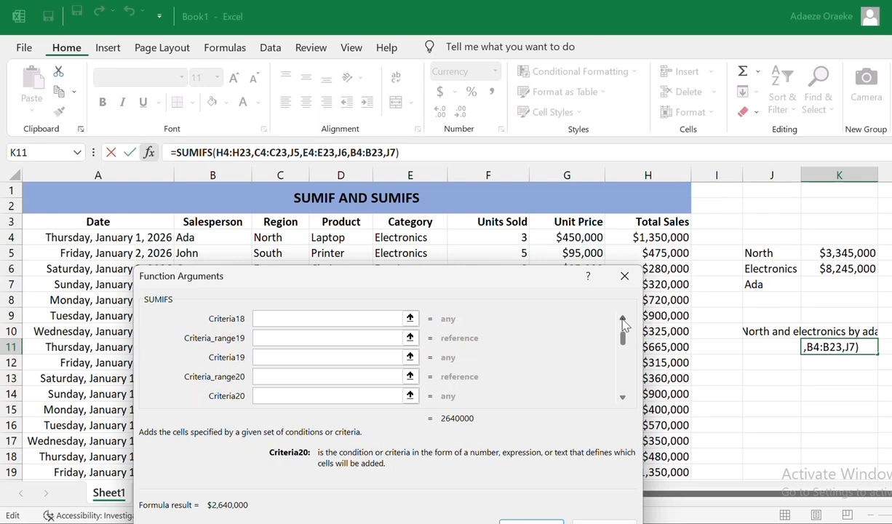
pyautogui.click(623, 318)
pyautogui.click(623, 319)
pyautogui.click(623, 319)
pyautogui.click(623, 319)
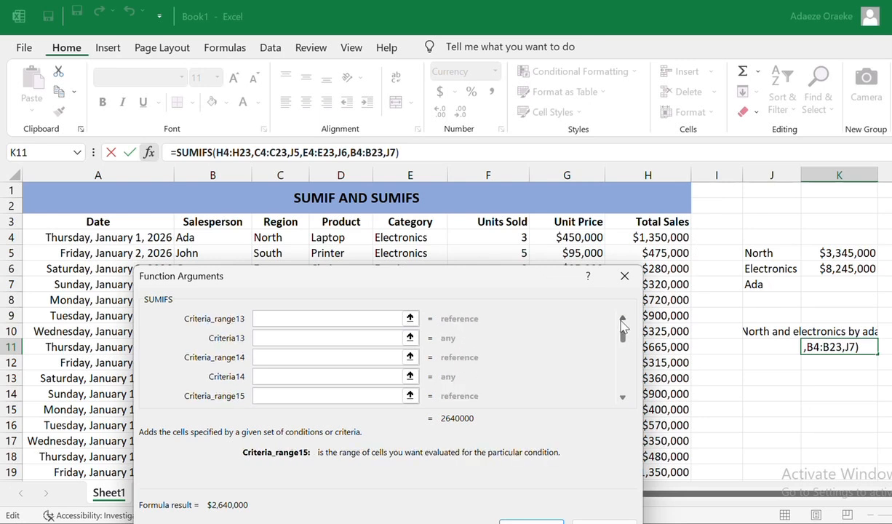
pyautogui.click(623, 319)
pyautogui.click(623, 319)
pyautogui.click(623, 319)
pyautogui.click(623, 318)
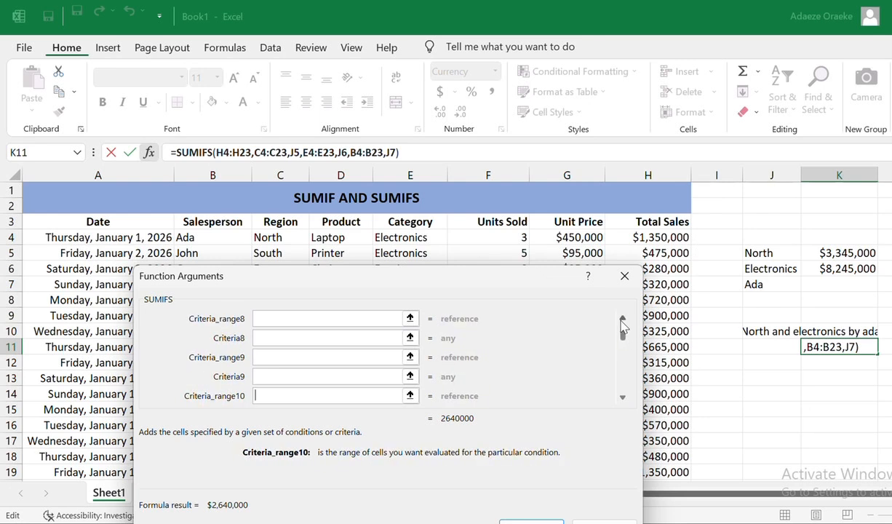
pyautogui.click(623, 319)
pyautogui.click(623, 318)
pyautogui.click(622, 319)
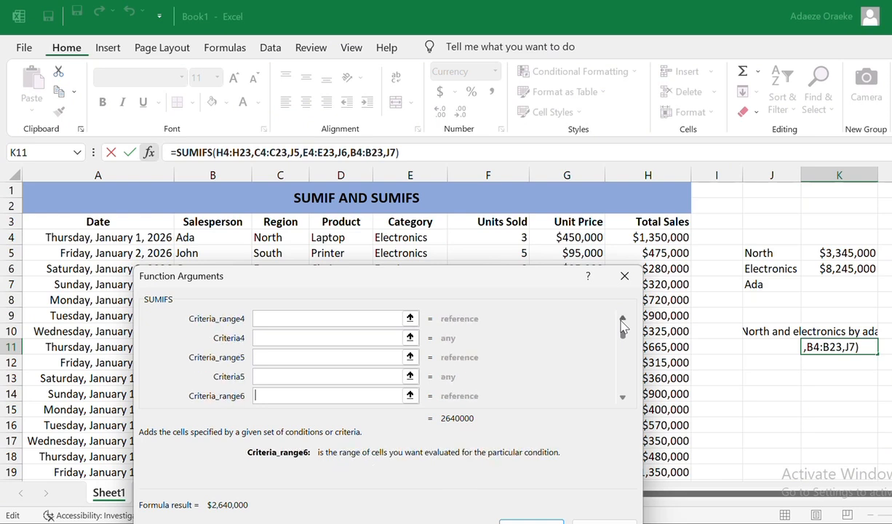
pyautogui.click(622, 320)
pyautogui.click(622, 320)
pyautogui.click(623, 319)
pyautogui.click(622, 319)
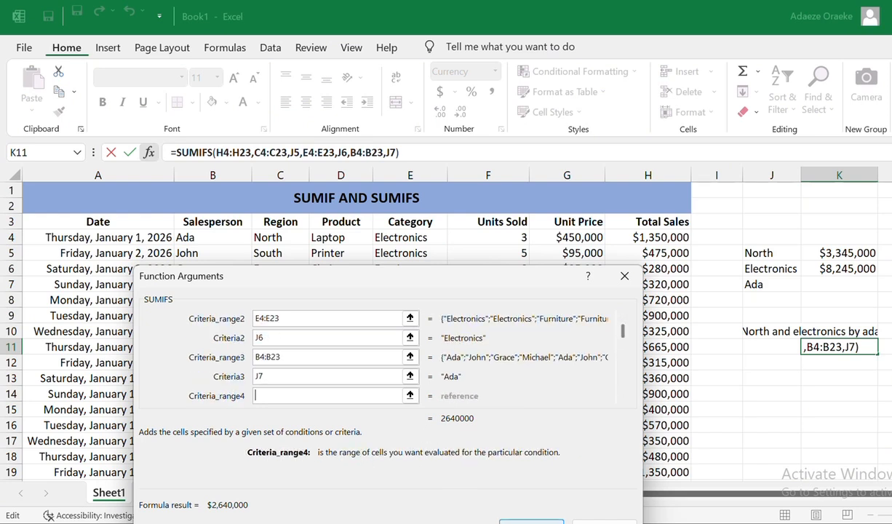
pyautogui.click(534, 522)
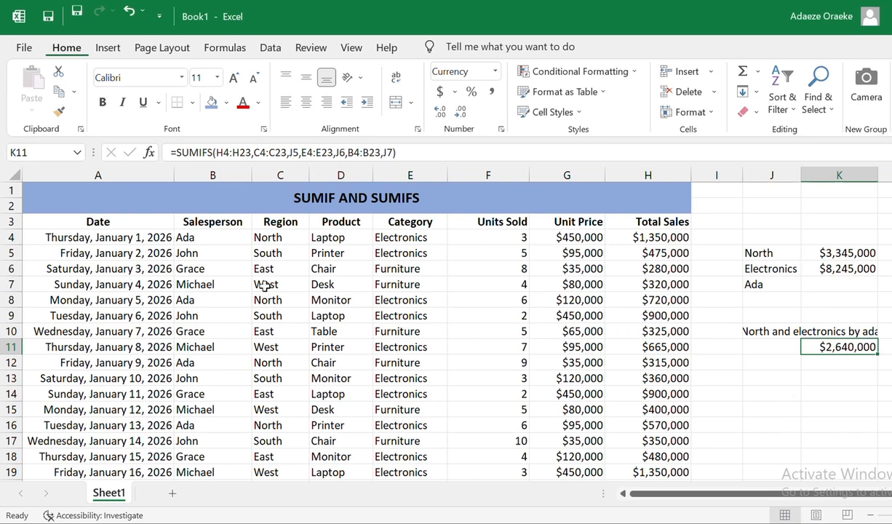
# - Replace the salesperson in B5 with the name used as the label in J7
pyautogui.doubleClick(196, 255)
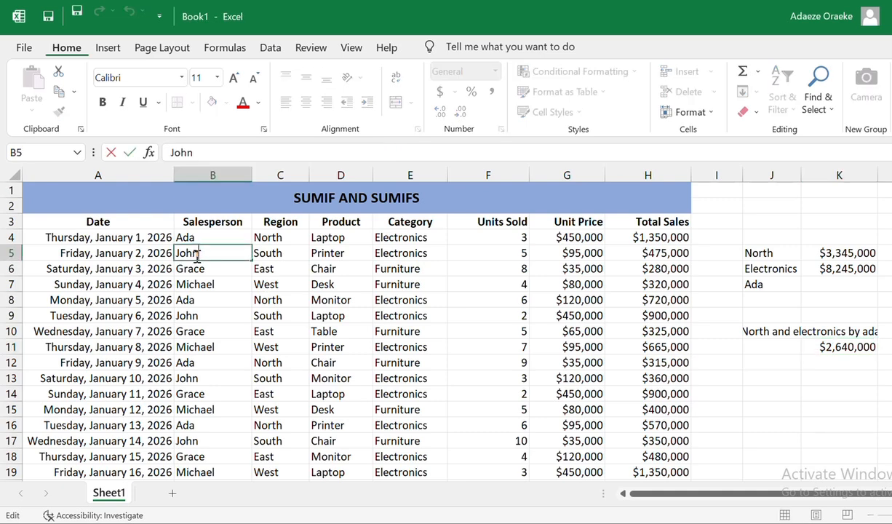
pyautogui.press('BackSpace')
pyautogui.press('BackSpace')
pyautogui.press('BackSpace')
pyautogui.press('BackSpace')
pyautogui.write('Ada')
pyautogui.press('Return')
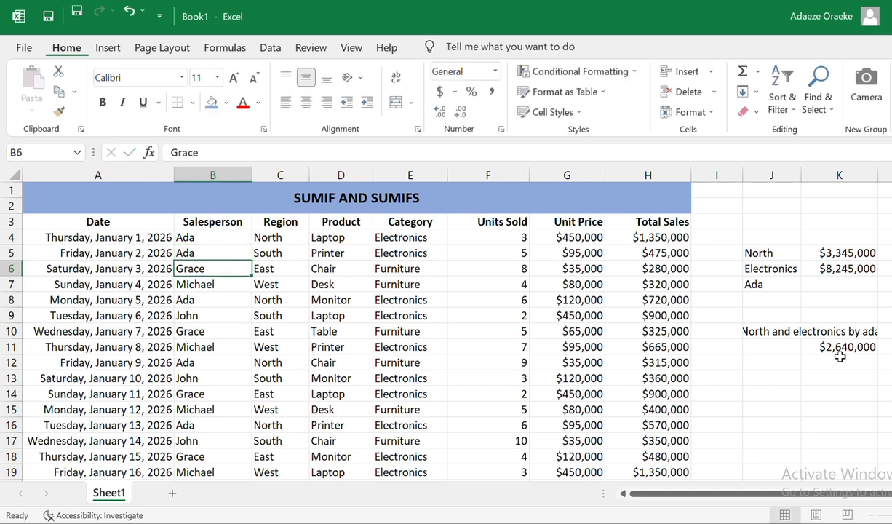
# - Refresh all workbook data and check the three-criteria total in K11
pyautogui.click(269, 50)
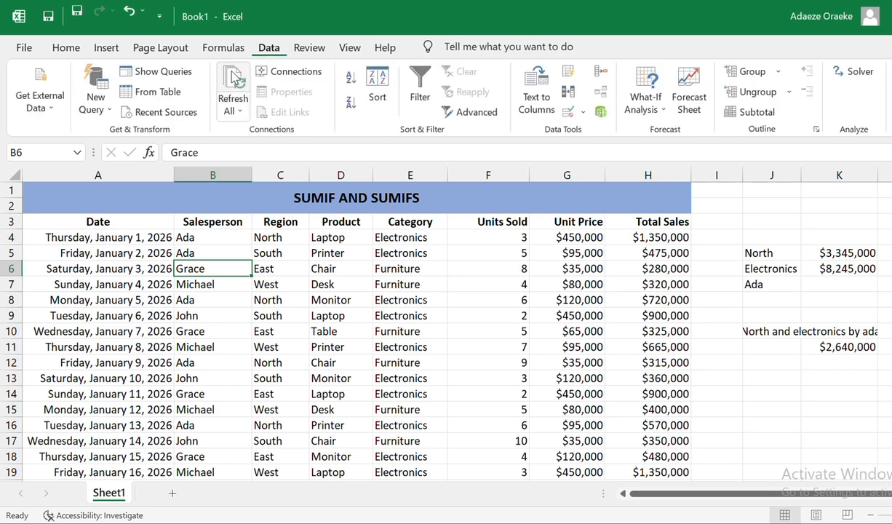
pyautogui.click(240, 111)
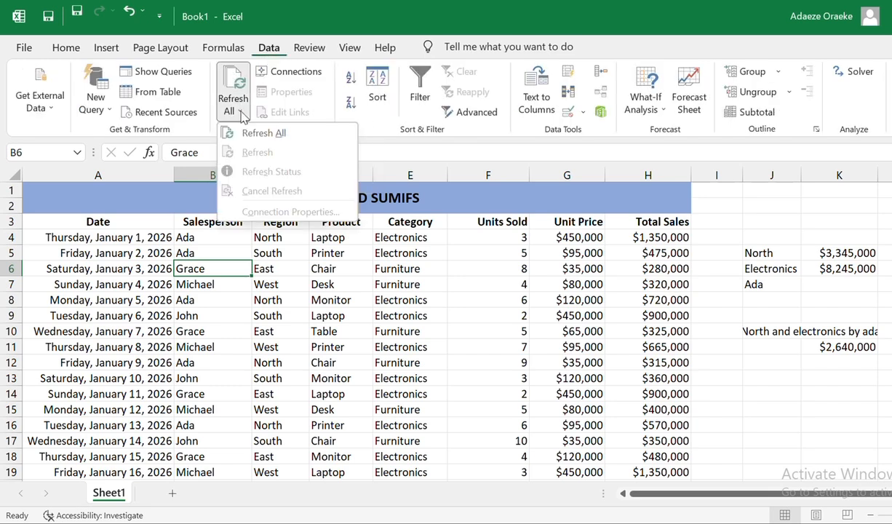
pyautogui.click(238, 133)
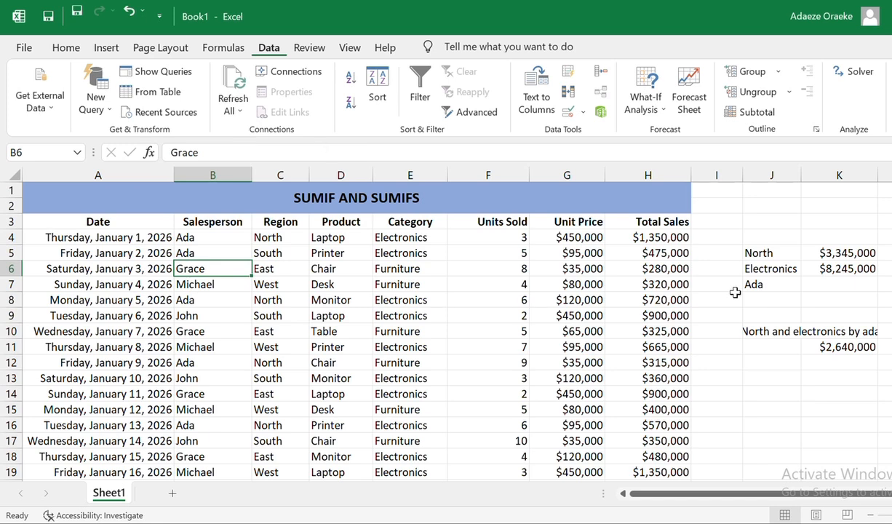
pyautogui.click(844, 355)
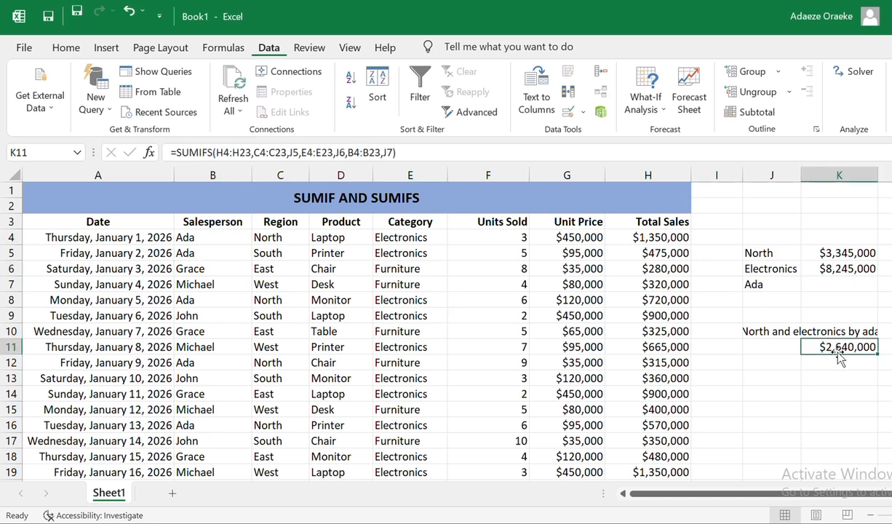
# - Change the region in C5 to North and check the three-criteria total in K11
pyautogui.click(278, 255)
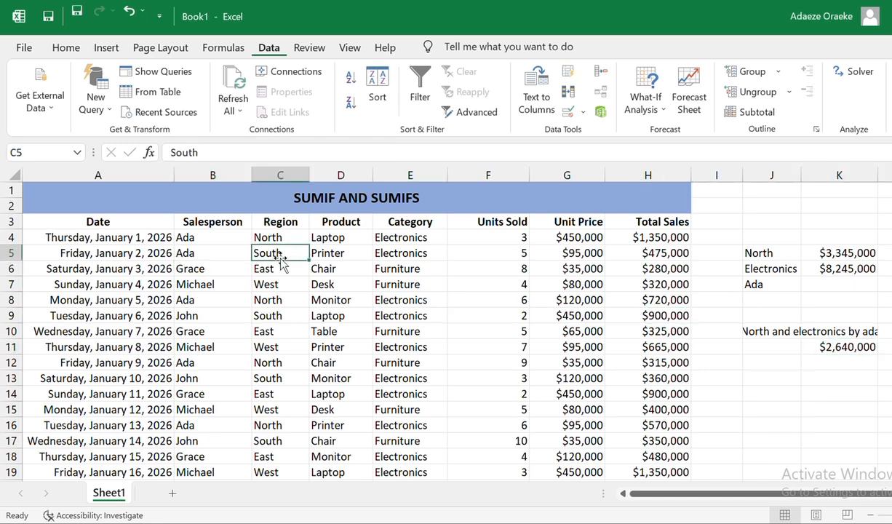
pyautogui.doubleClick(288, 256)
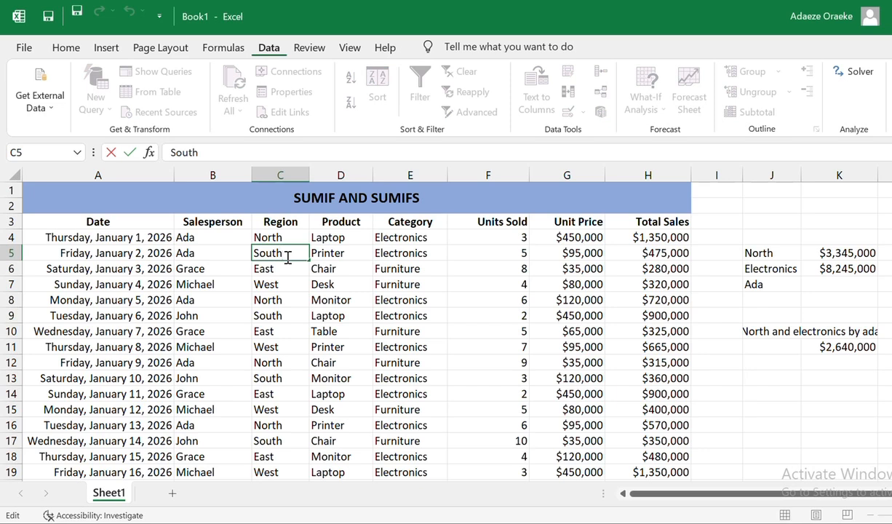
pyautogui.press('BackSpace')
pyautogui.press('BackSpace')
pyautogui.press('BackSpace')
pyautogui.press('BackSpace')
pyautogui.press('BackSpace')
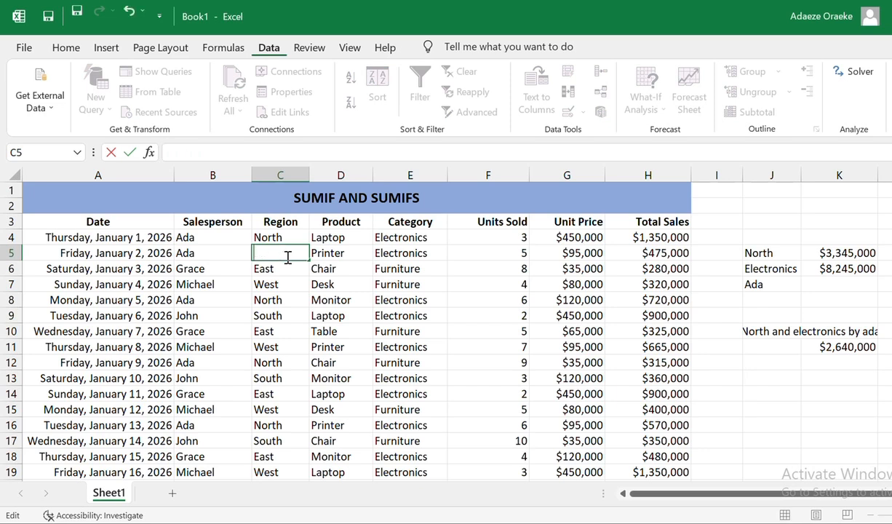
pyautogui.write('North')
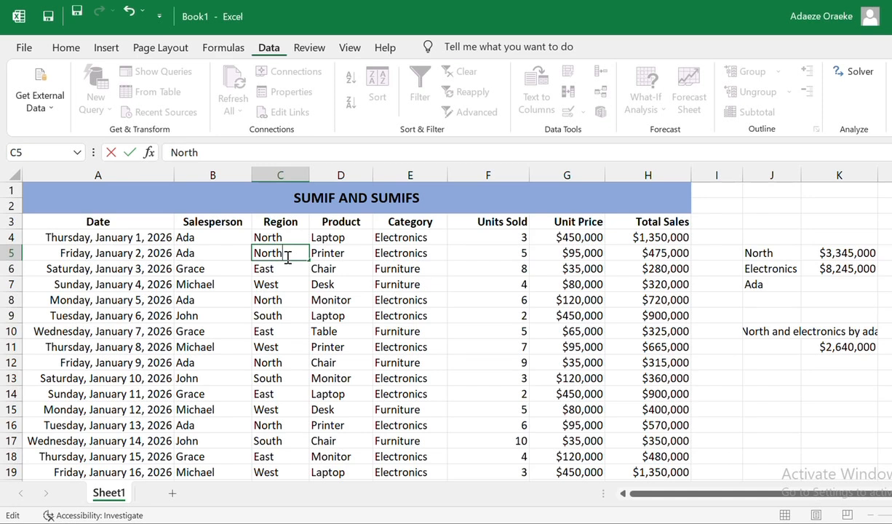
pyautogui.press('Return')
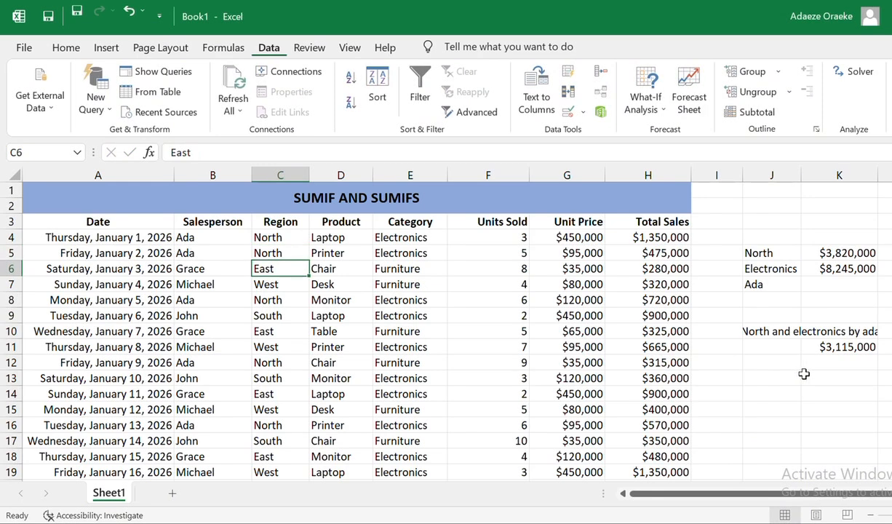
pyautogui.click(836, 348)
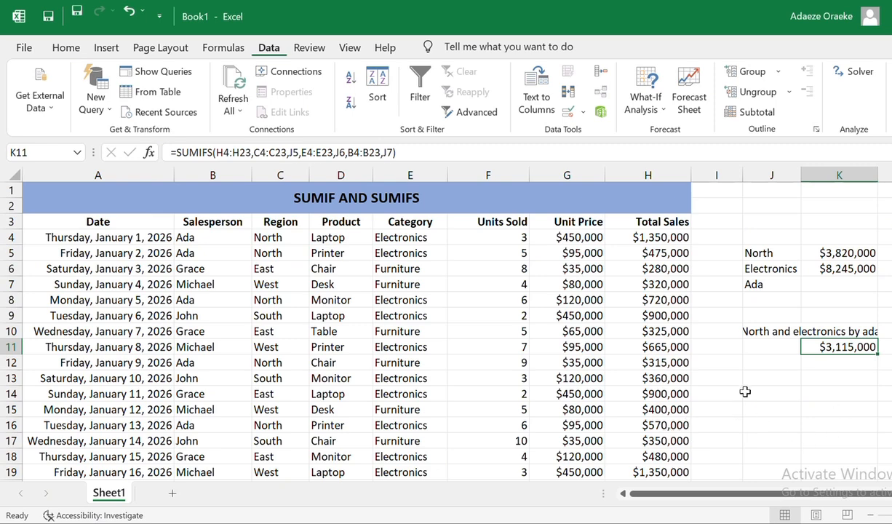
pyautogui.click(766, 378)
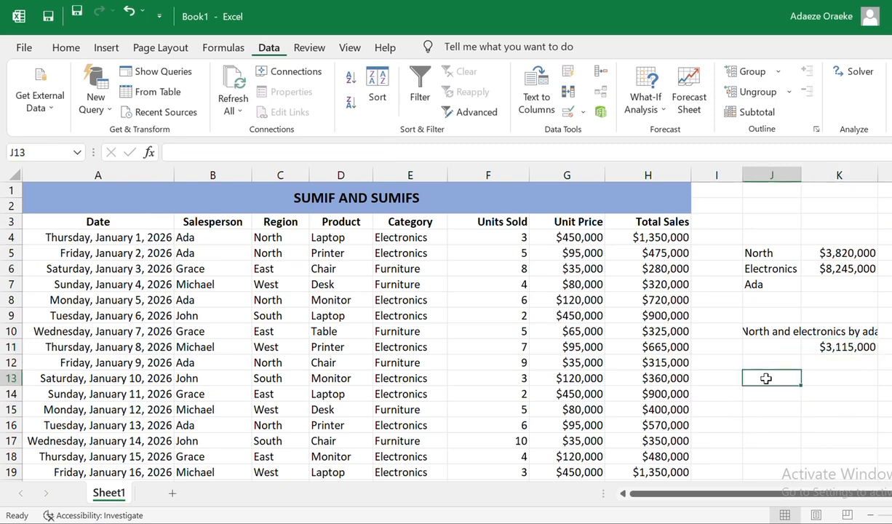
# - Misspell the category criterion in J6 as Electromics and check the SUMIF total in K6
pyautogui.click(777, 274)
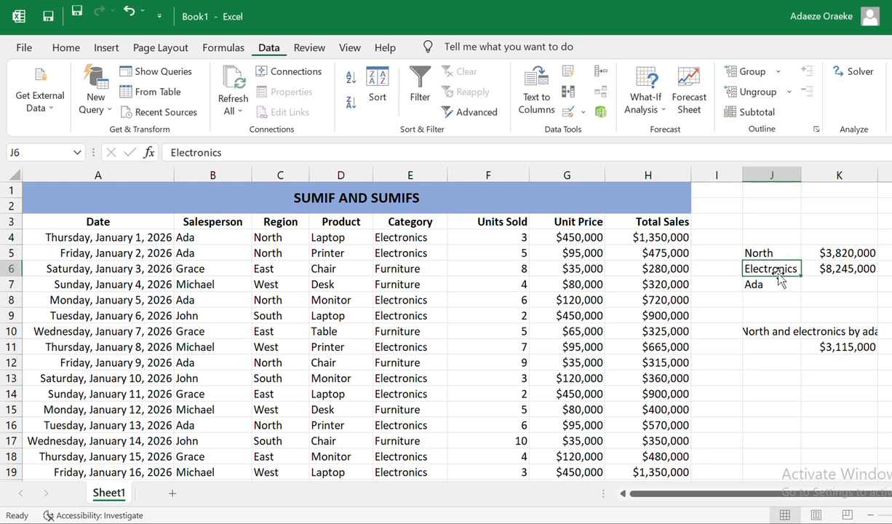
pyautogui.click(781, 282)
pyautogui.click(778, 268)
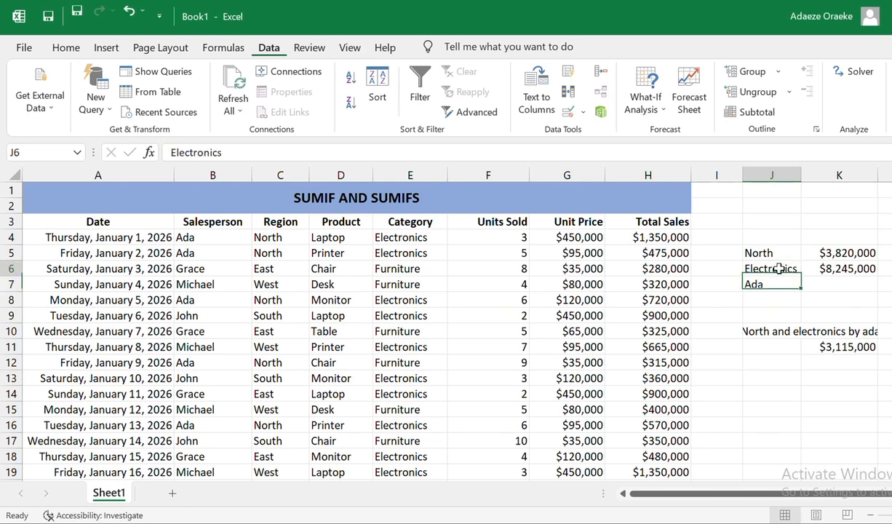
pyautogui.click(221, 156)
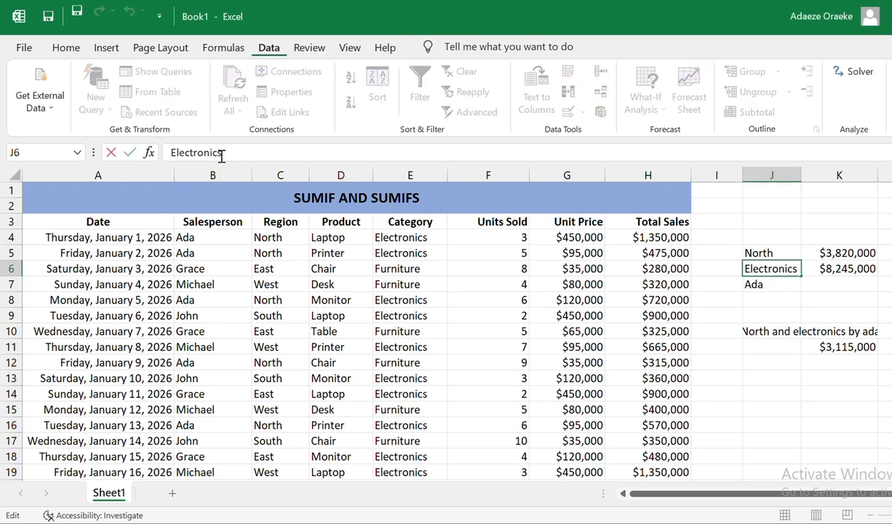
pyautogui.press('BackSpace')
pyautogui.write('M')
pyautogui.press('BackSpace')
pyautogui.write('m')
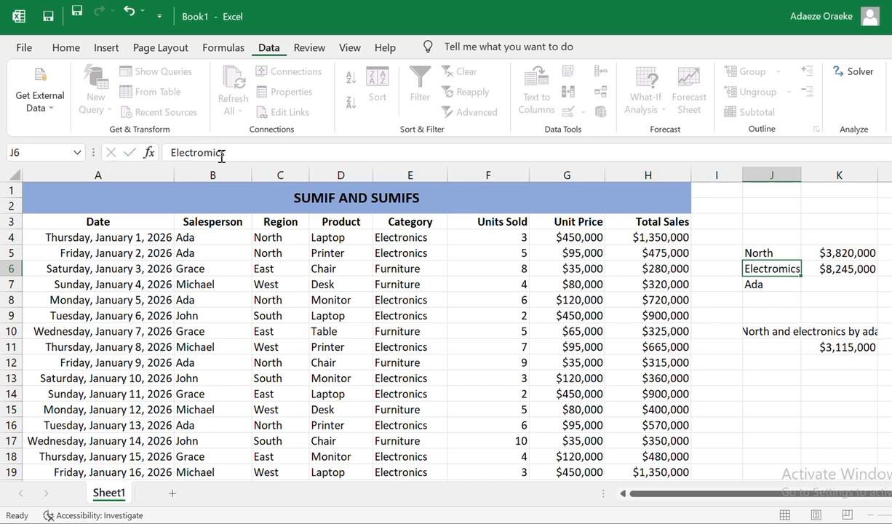
pyautogui.press('Return')
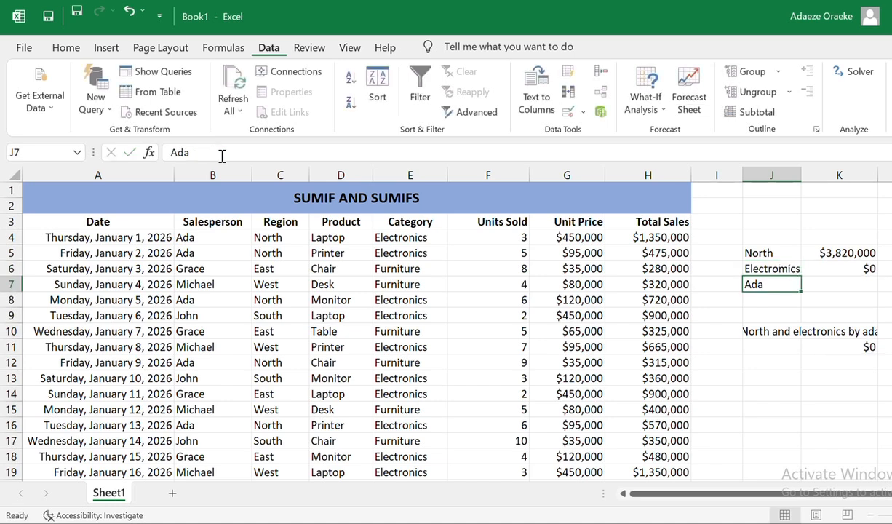
pyautogui.click(788, 269)
pyautogui.click(830, 269)
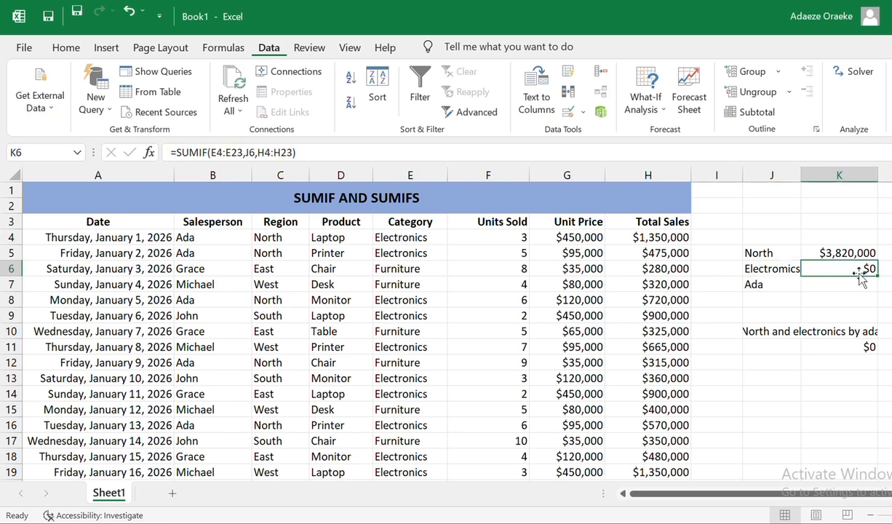
# - Correct the misspelled category criterion in J6 to Electronics
pyautogui.click(761, 269)
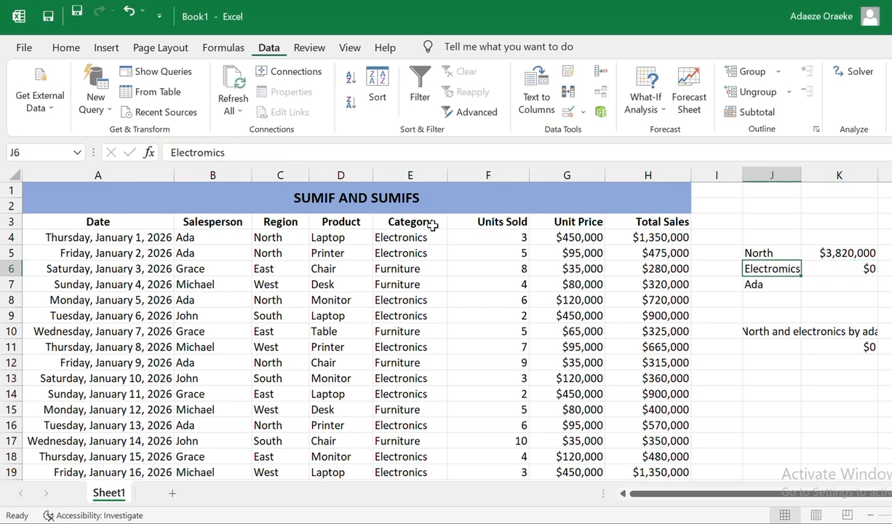
pyautogui.click(214, 161)
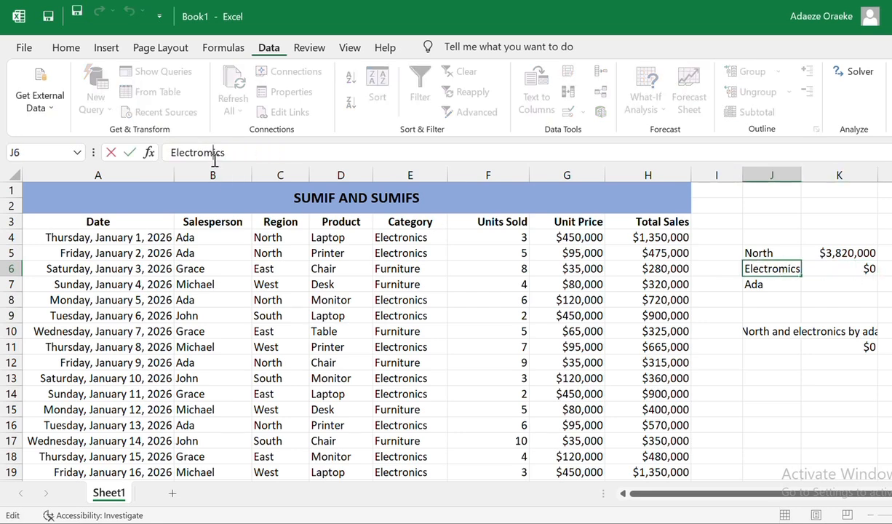
pyautogui.press('BackSpace')
pyautogui.write('n')
pyautogui.press('Return')
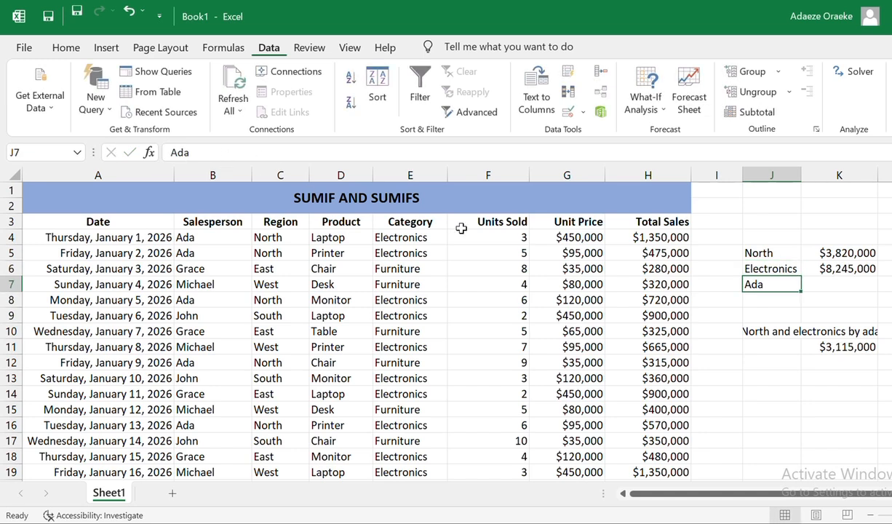
# - Replace the category criterion in J6 with ELECTRONICS in capitals and autofit the width of column J
pyautogui.click(771, 269)
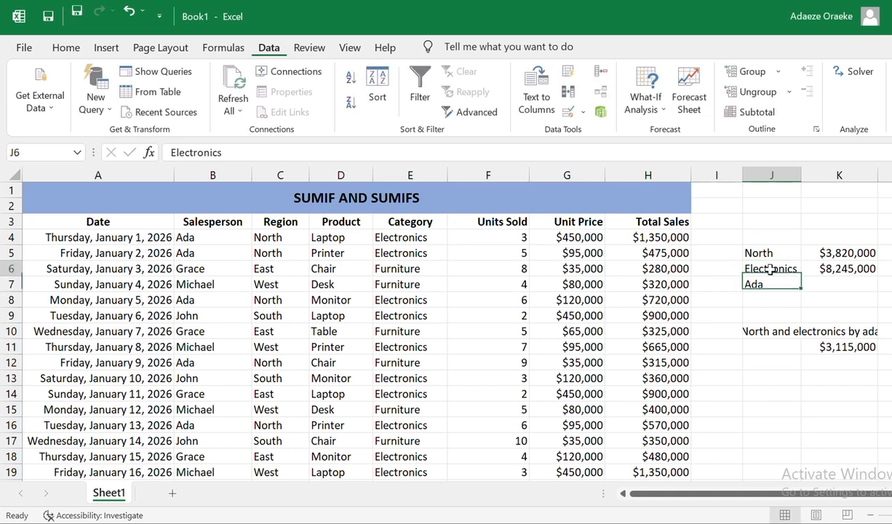
pyautogui.click(247, 153)
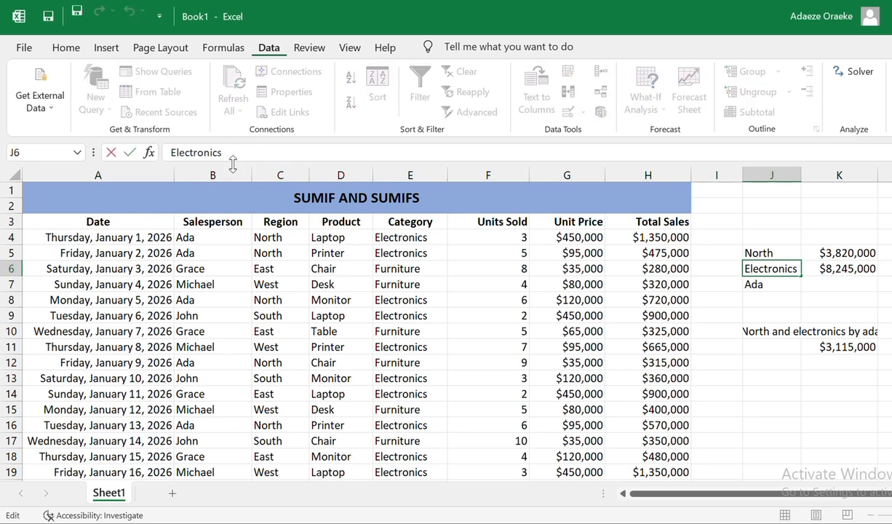
pyautogui.press('BackSpace')
pyautogui.press('BackSpace')
pyautogui.press('BackSpace')
pyautogui.press('BackSpace')
pyautogui.press('BackSpace')
pyautogui.press('BackSpace')
pyautogui.press('BackSpace')
pyautogui.press('BackSpace')
pyautogui.press('BackSpace')
pyautogui.press('BackSpace')
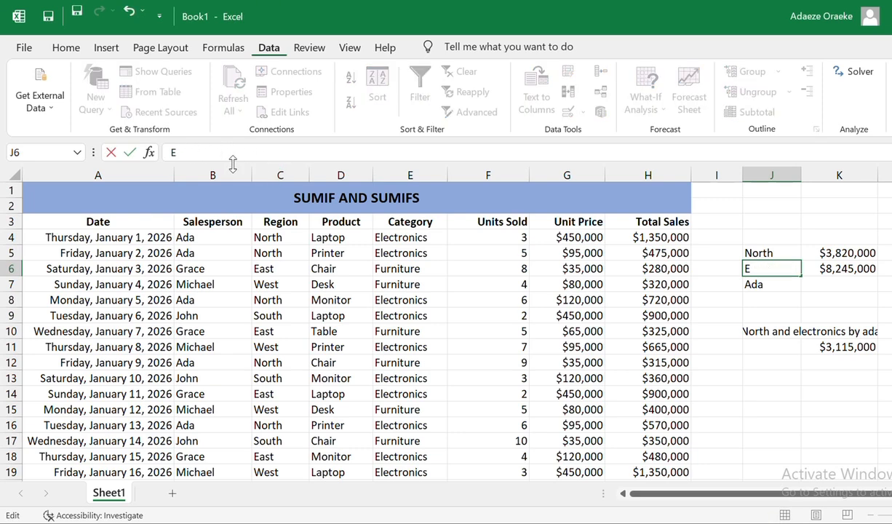
pyautogui.write('LECTR')
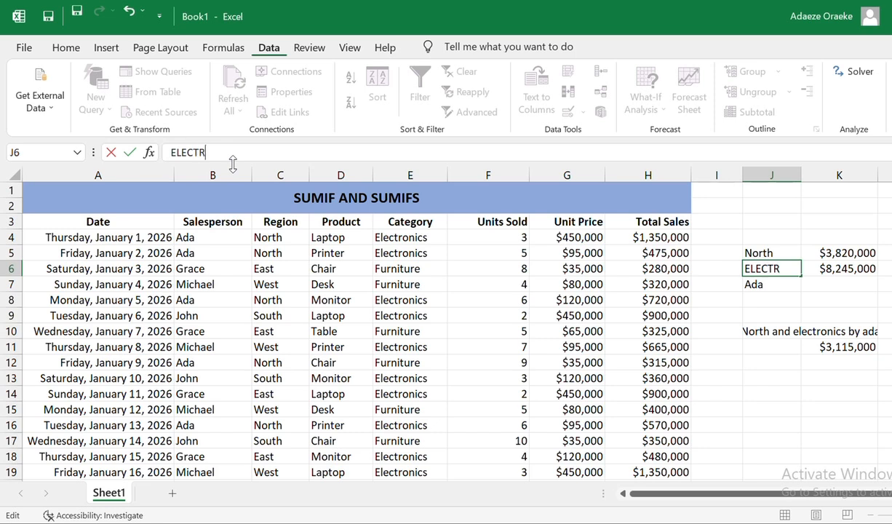
pyautogui.write('ONICS')
pyautogui.press('Return')
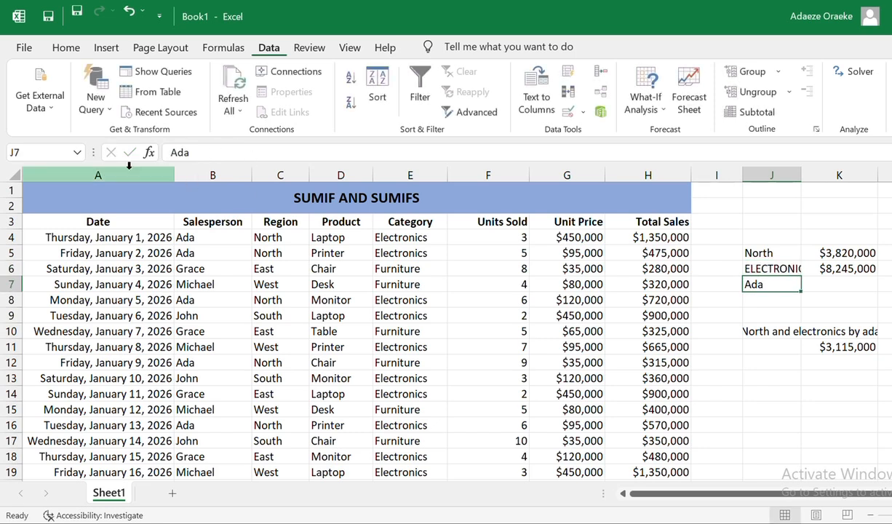
pyautogui.doubleClick(799, 176)
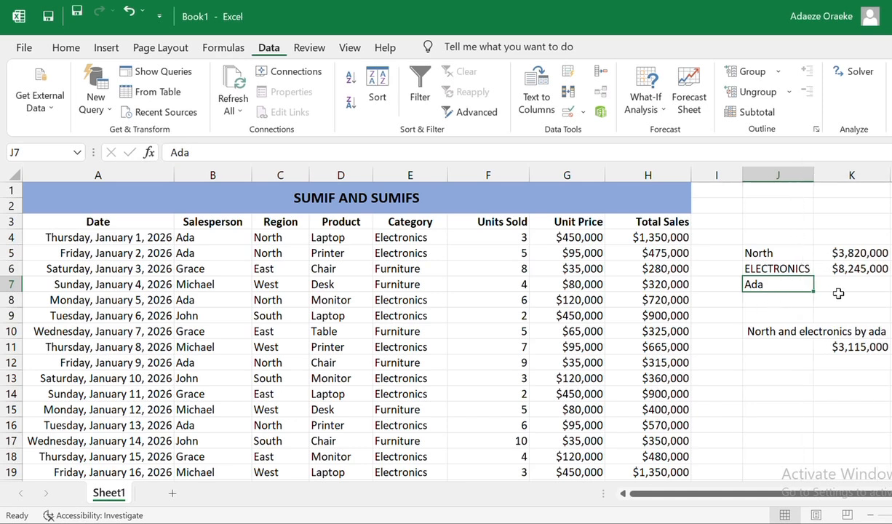